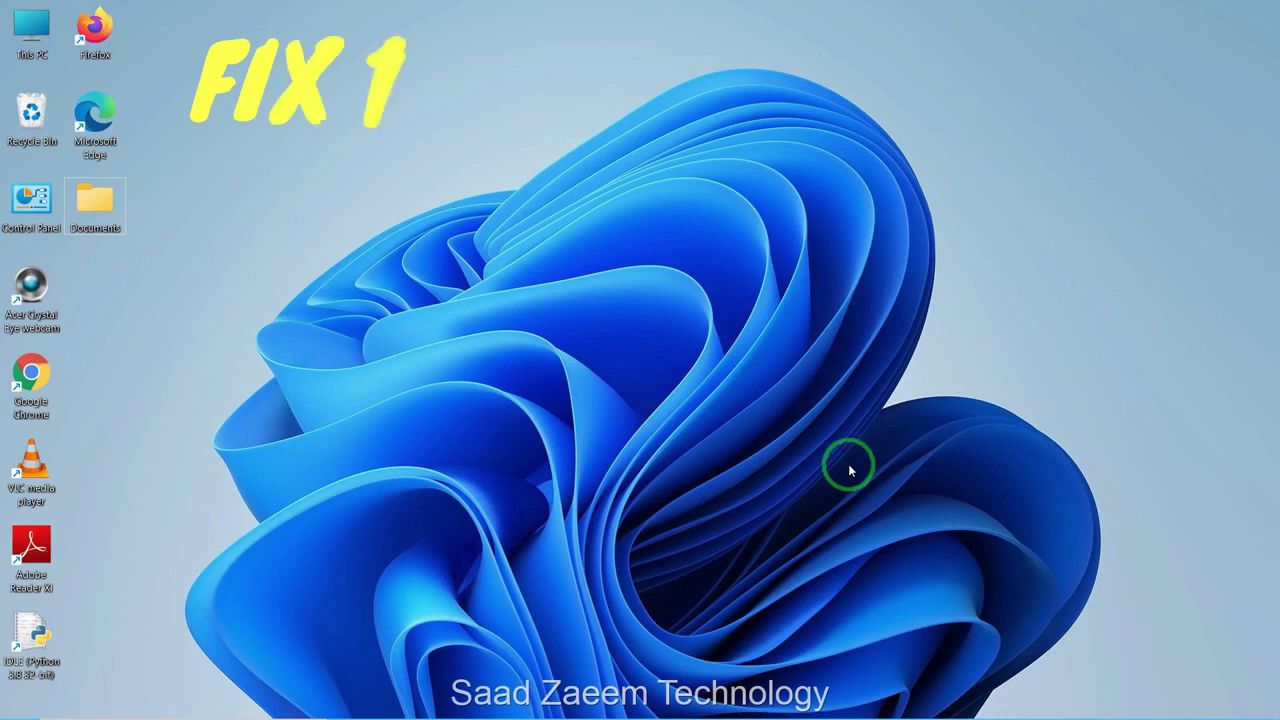
- Open the Windows Update page in the system Settings
{"action": "mouse_move", "coordinate": [1057, 694]}
{"action": "left_click", "coordinate": [1162, 708]}
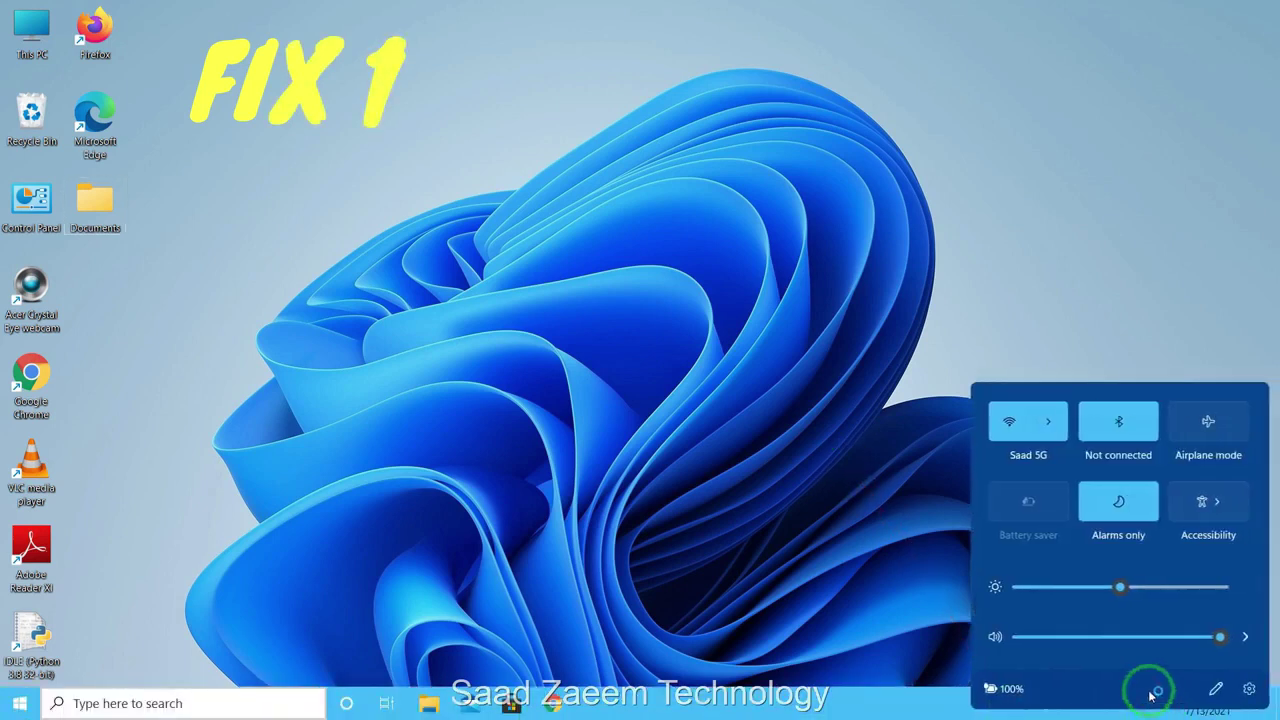
{"action": "left_click", "coordinate": [832, 595]}
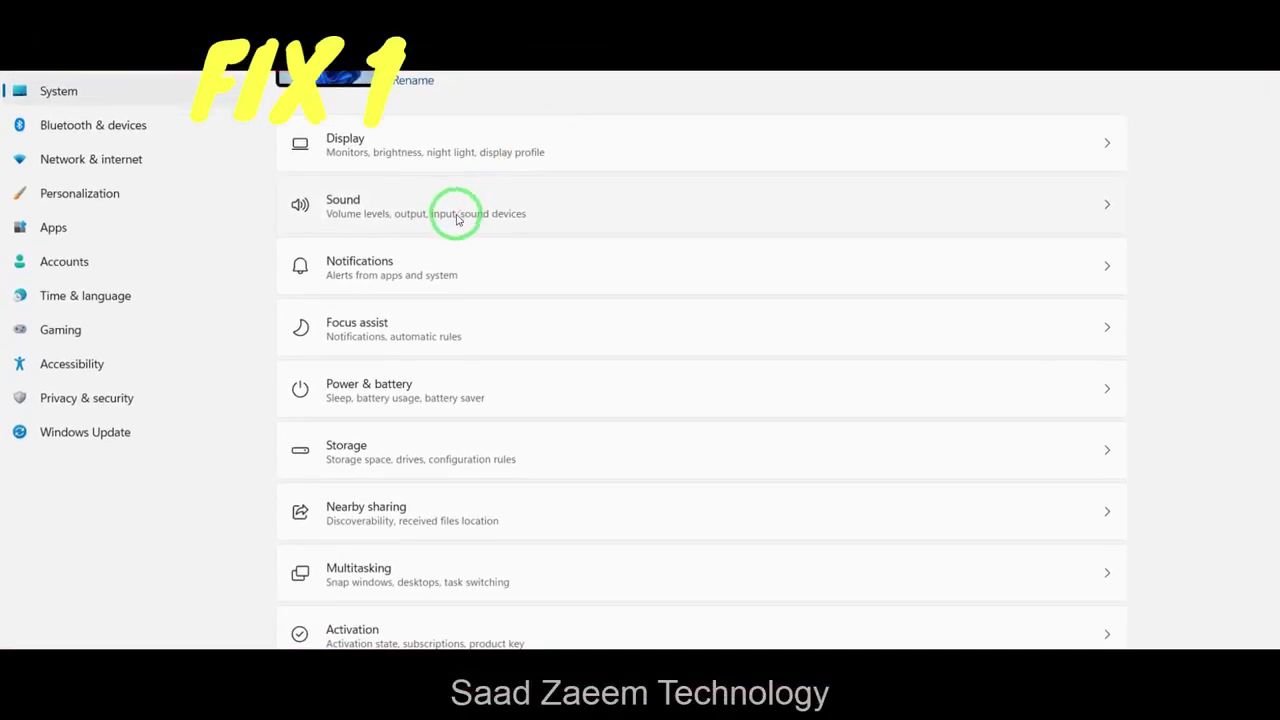
{"action": "left_click", "coordinate": [116, 438]}
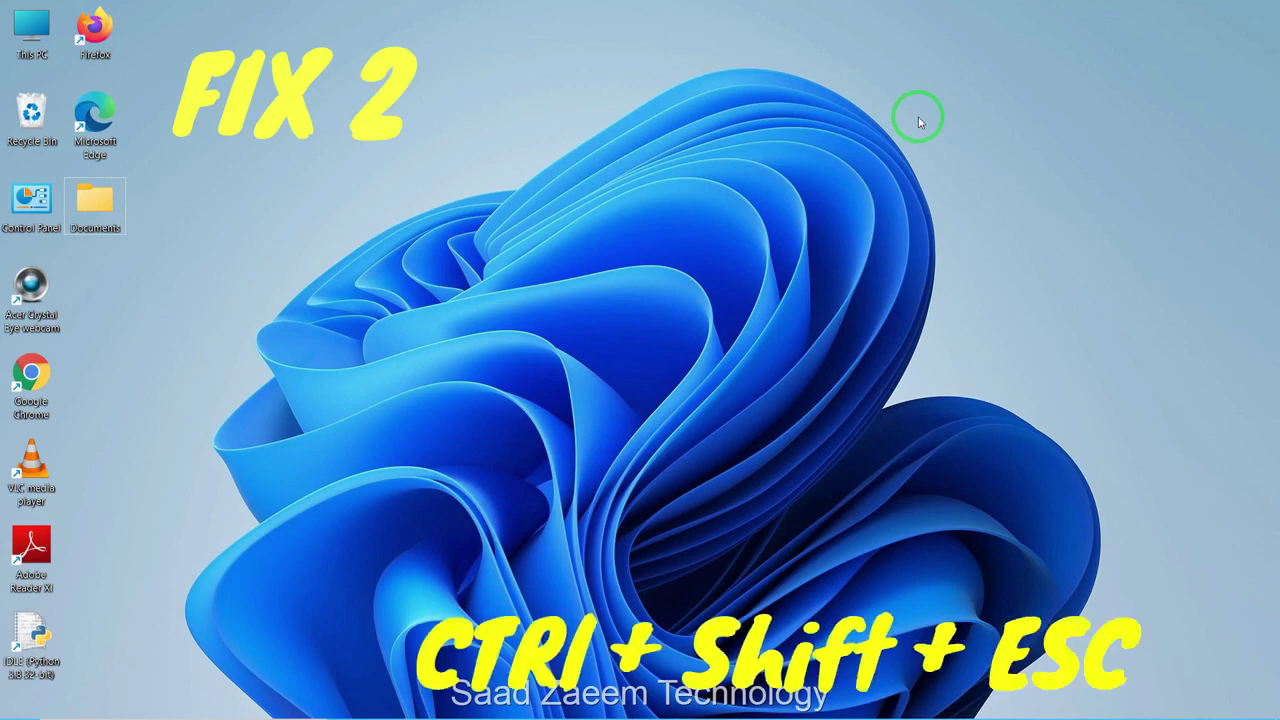
- Open Task Manager, review the programs that run at startup, and minimize it
{"action": "key", "text": "ctrl+shift+Escape"}
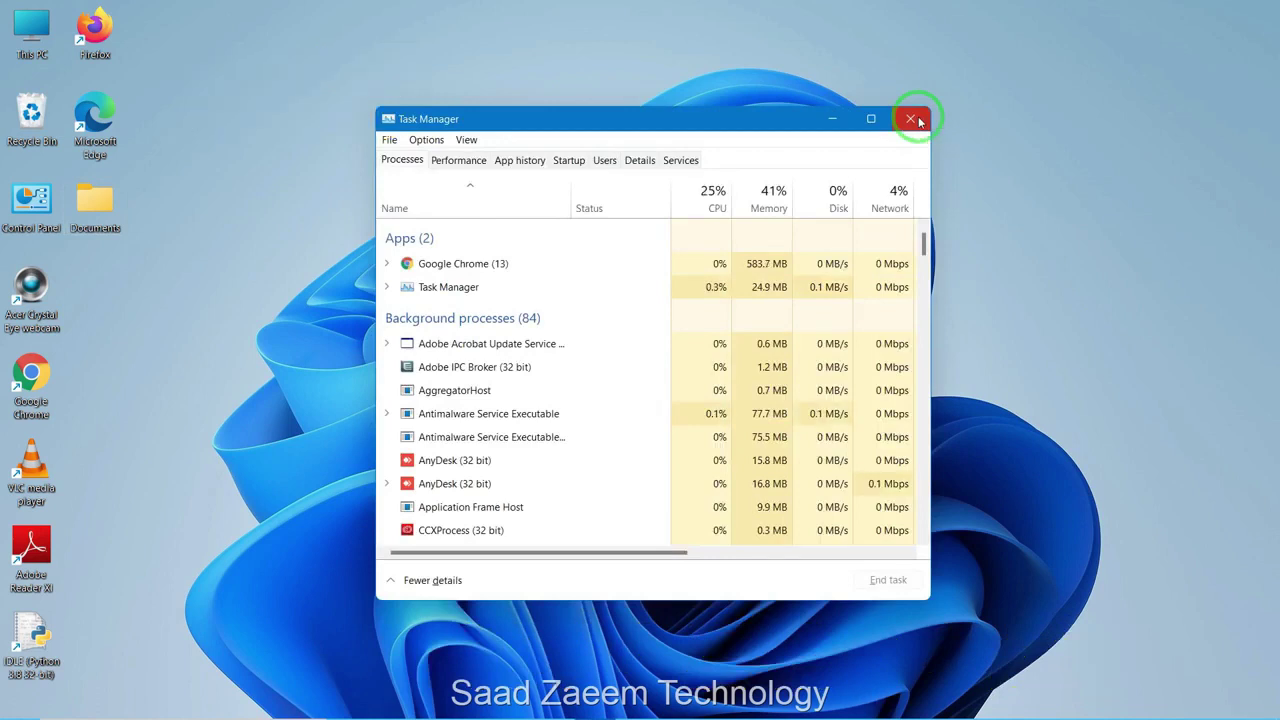
{"action": "left_click", "coordinate": [569, 161]}
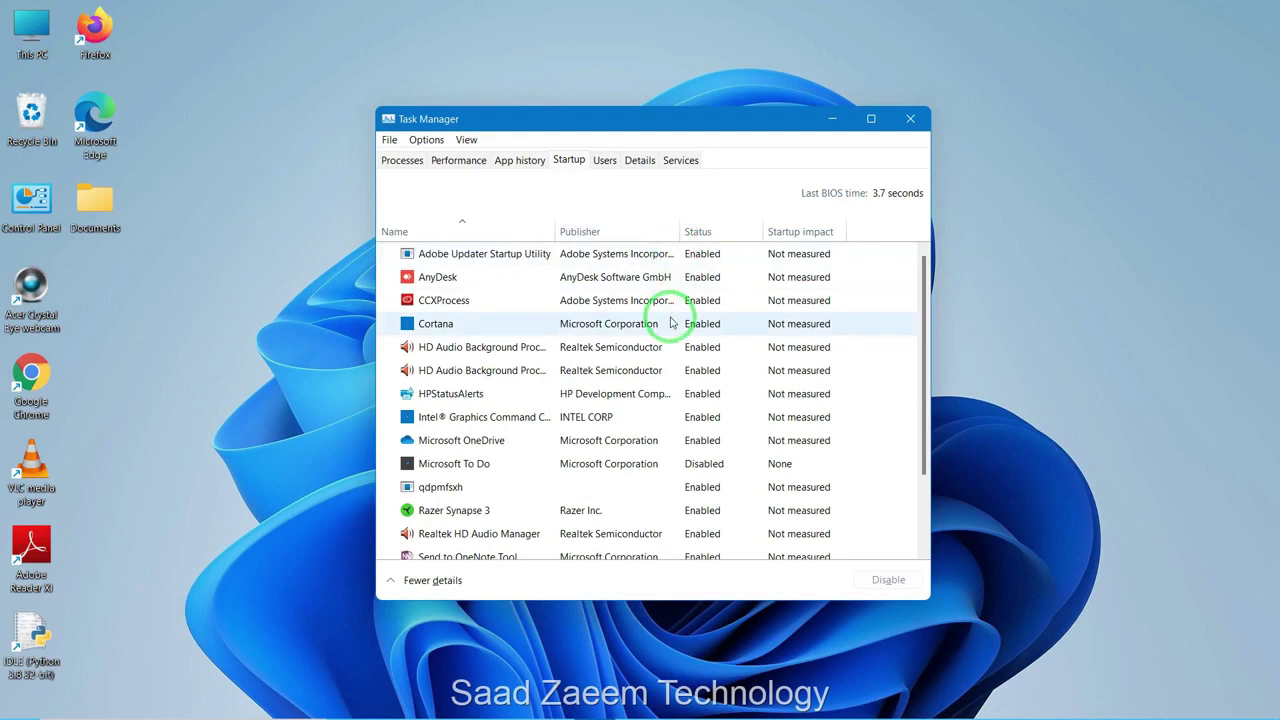
{"action": "scroll", "coordinate": [670, 322], "scroll_direction": "down", "scroll_amount": 1}
{"action": "scroll", "coordinate": [670, 322], "scroll_direction": "up", "scroll_amount": 1}
{"action": "left_click", "coordinate": [832, 118]}
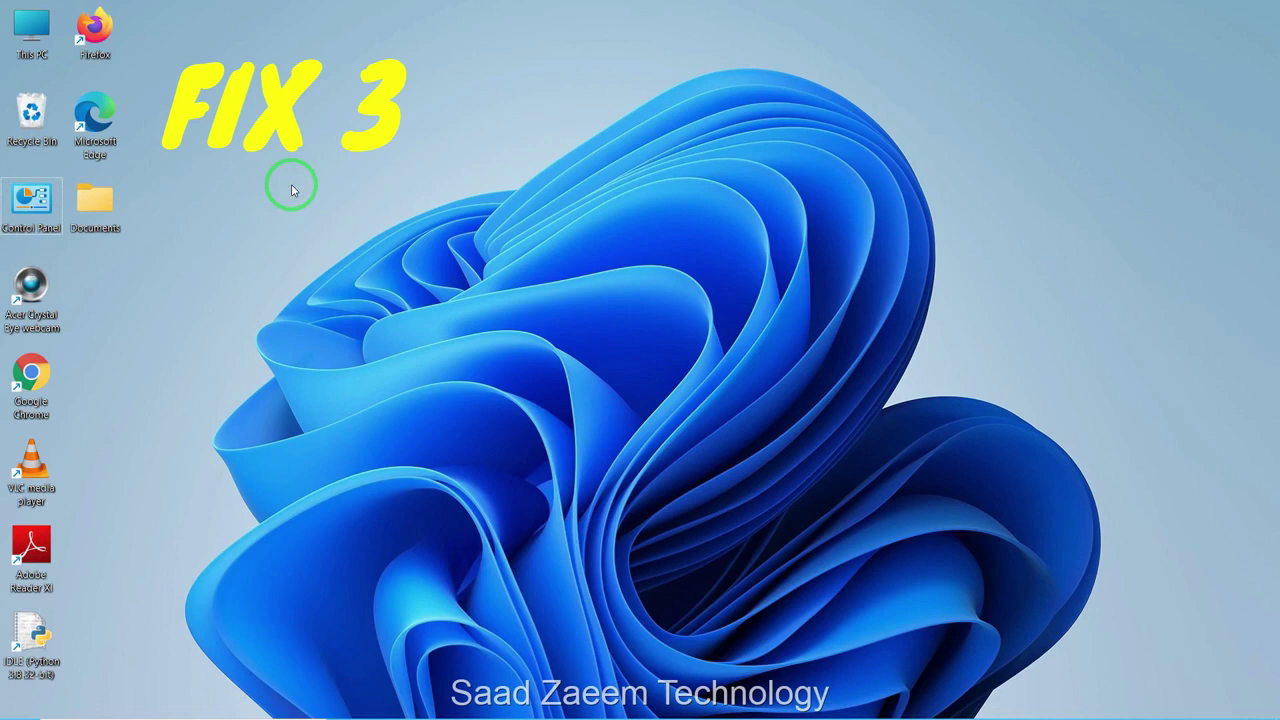
- Open Control Panel by running the command Control from the Run dialog
{"action": "key", "text": "super+r"}
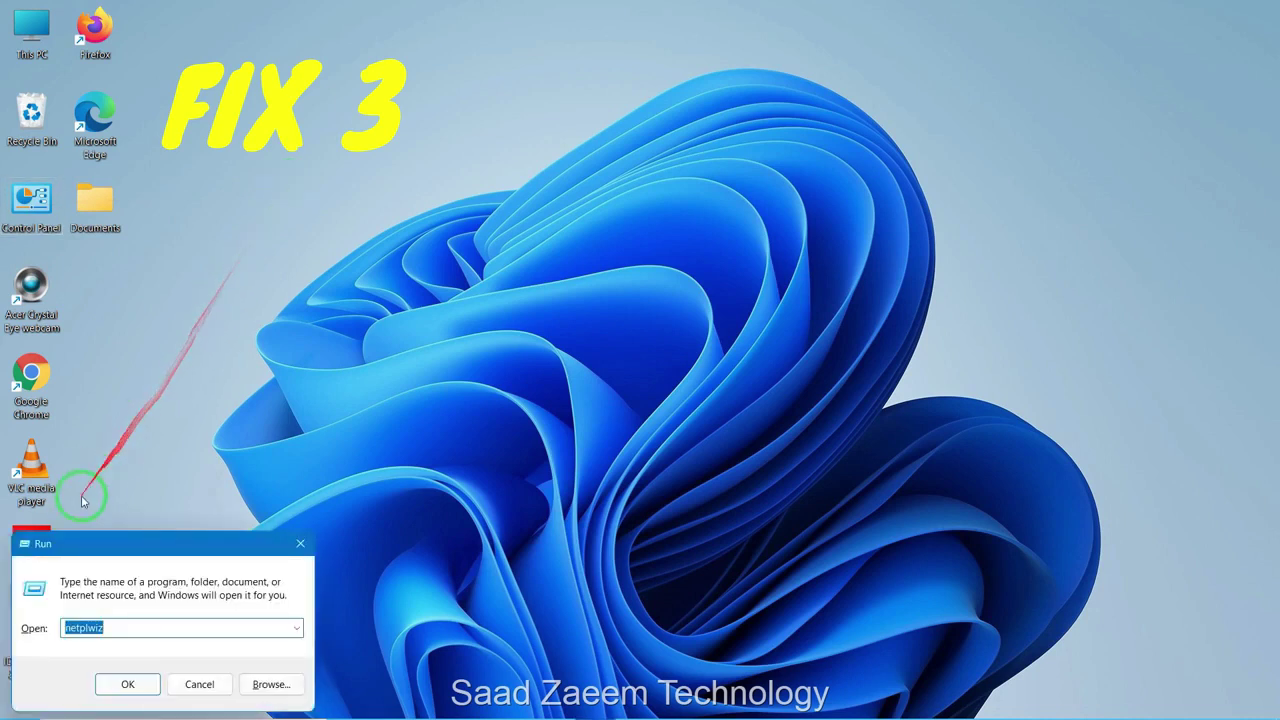
{"action": "left_click_drag", "start_coordinate": [89, 533], "coordinate": [445, 221]}
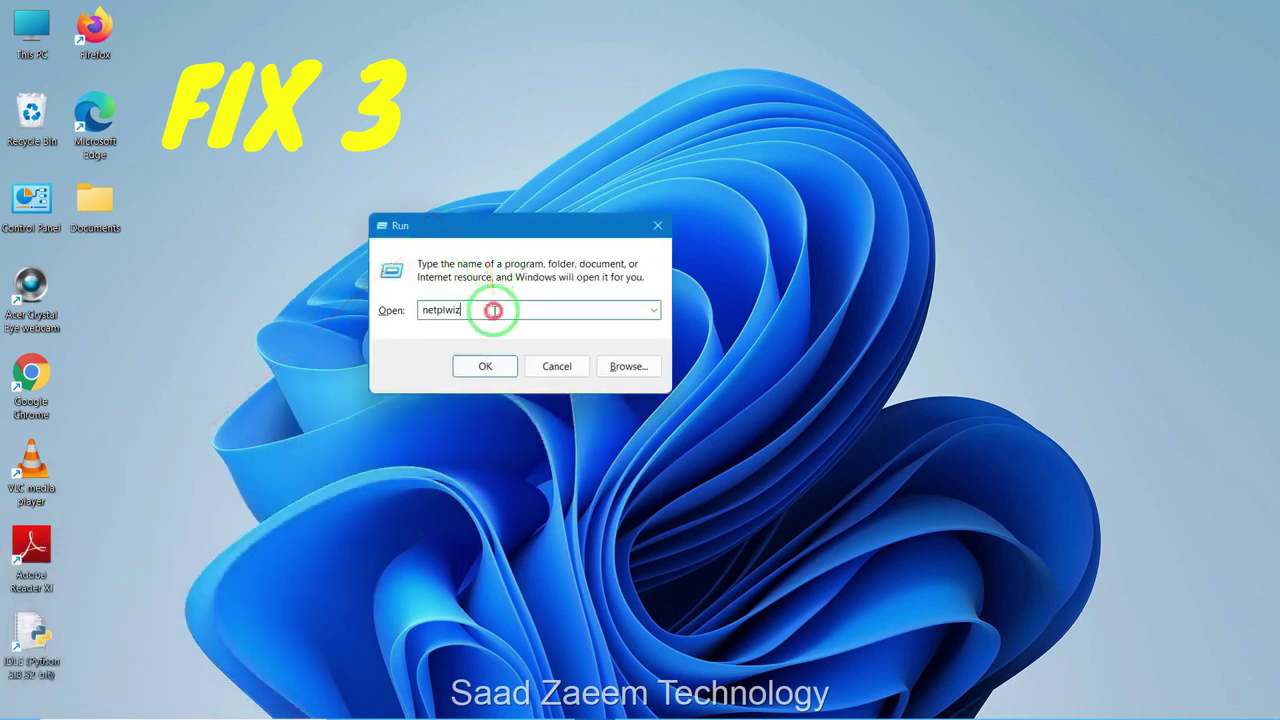
{"action": "left_click_drag", "start_coordinate": [491, 309], "coordinate": [363, 309]}
{"action": "key", "text": "BackSpace"}
{"action": "type", "text": "Control"}
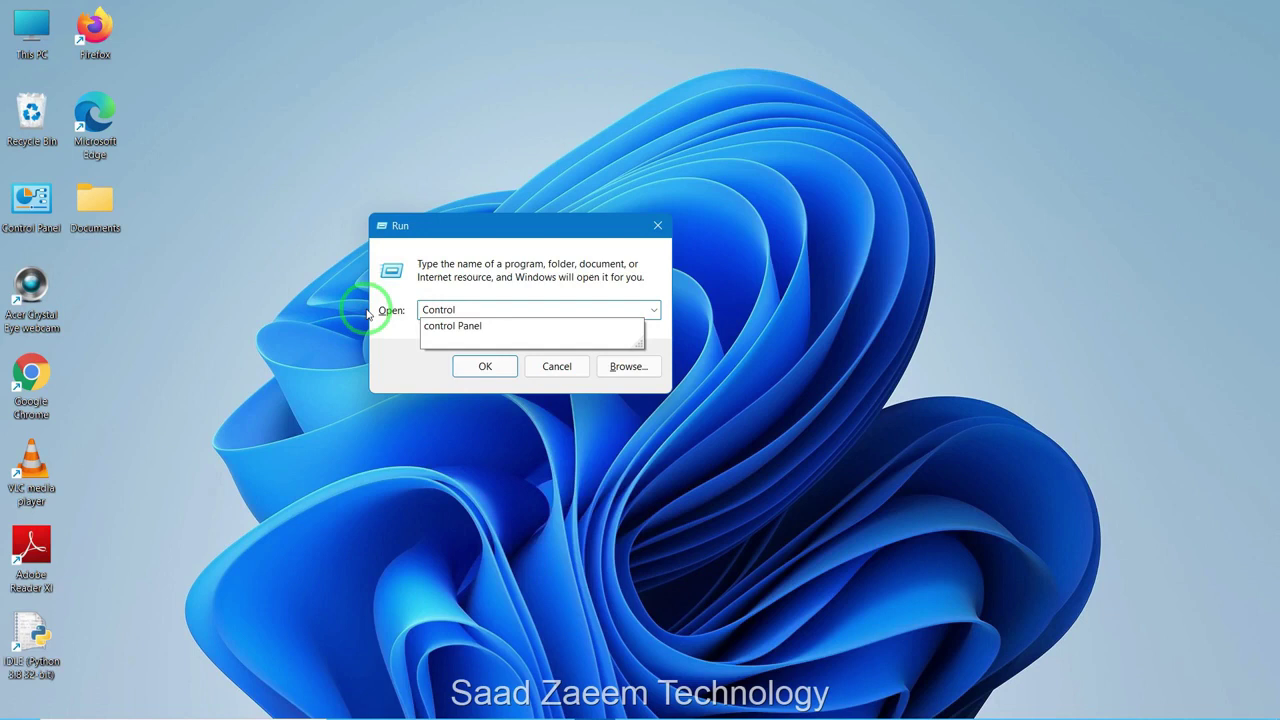
{"action": "key", "text": "Return"}
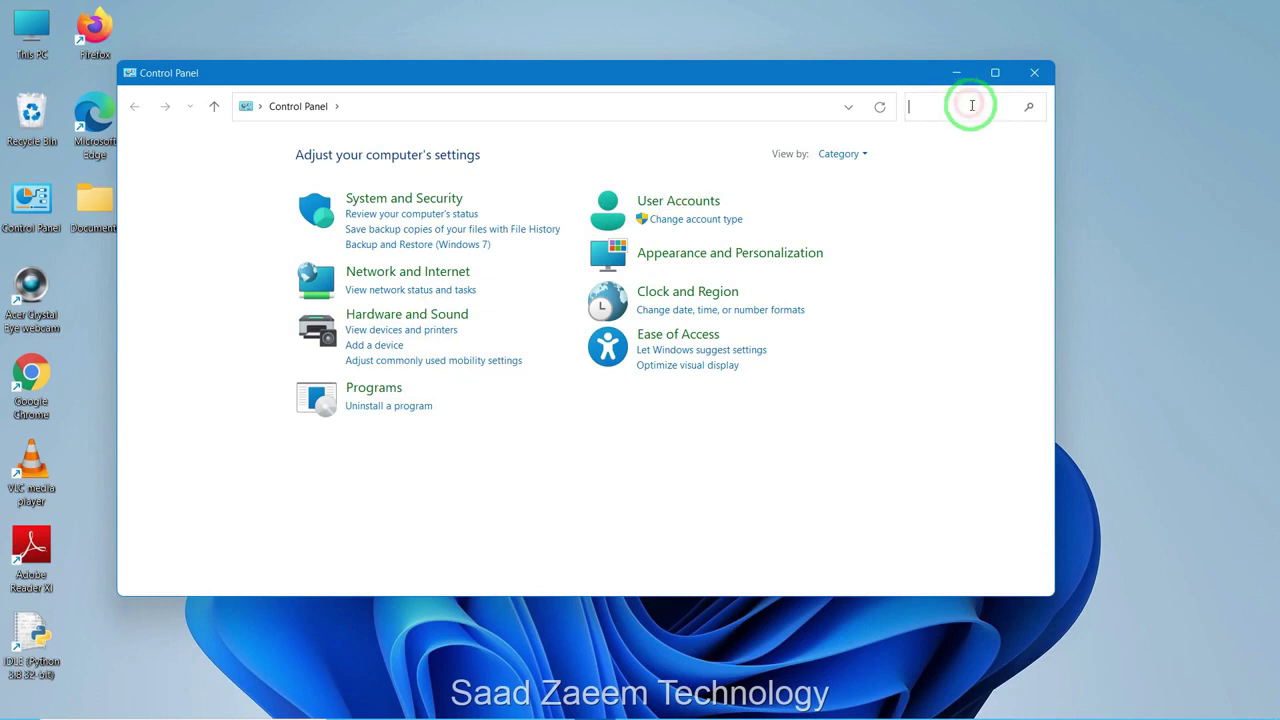
- Search Control Panel for "Powe", open Power Options, and select the Gaming power plan
{"action": "type", "text": "Po"}
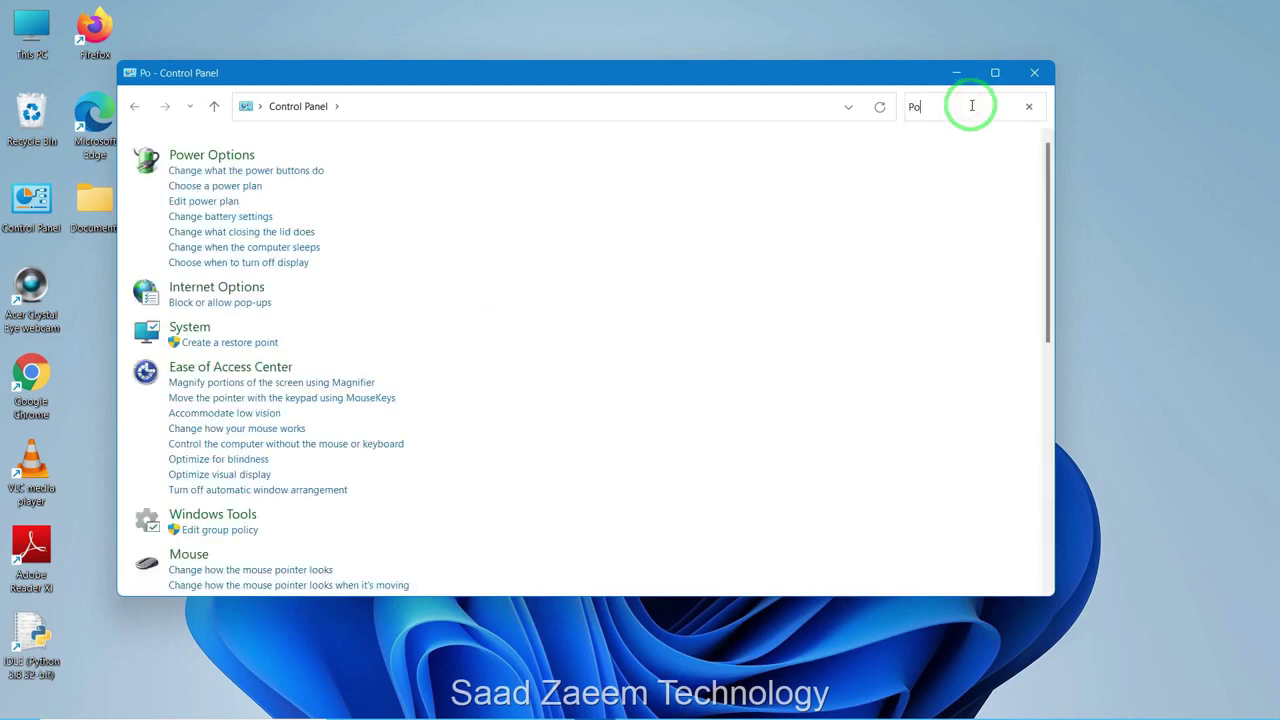
{"action": "type", "text": "weer"}
{"action": "key", "text": "BackSpace"}
{"action": "key", "text": "BackSpace"}
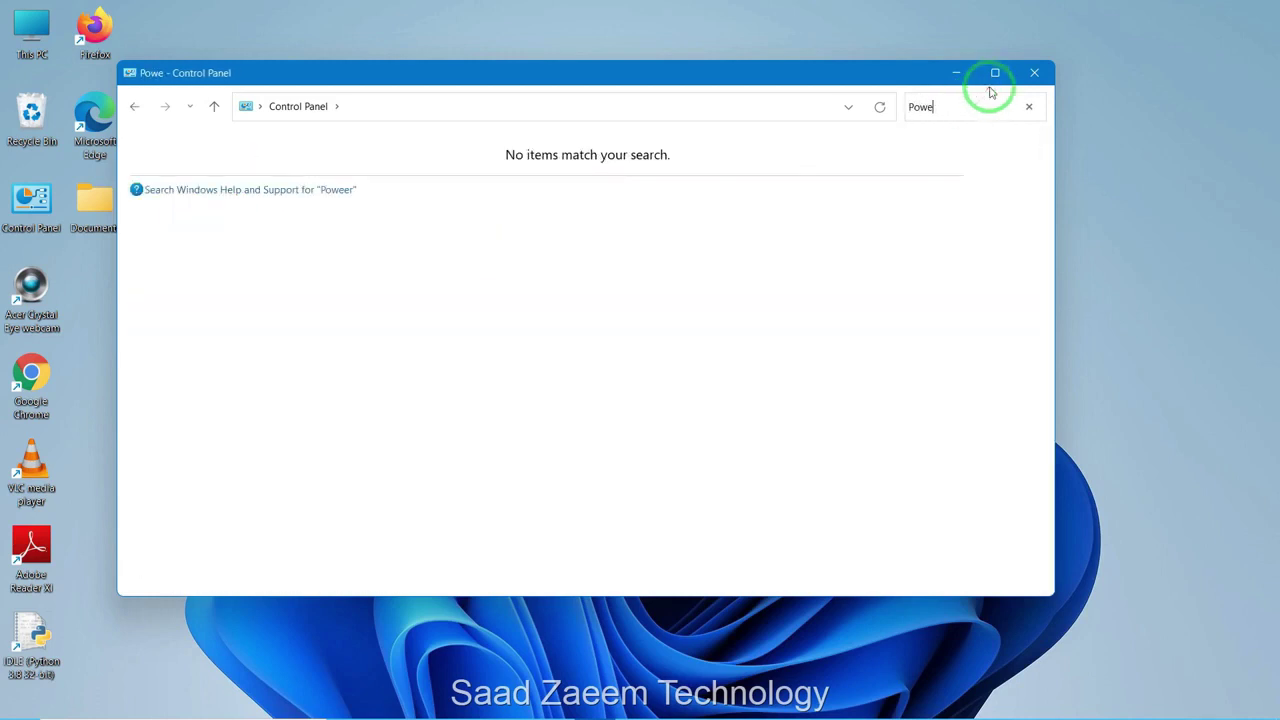
{"action": "left_click", "coordinate": [235, 152]}
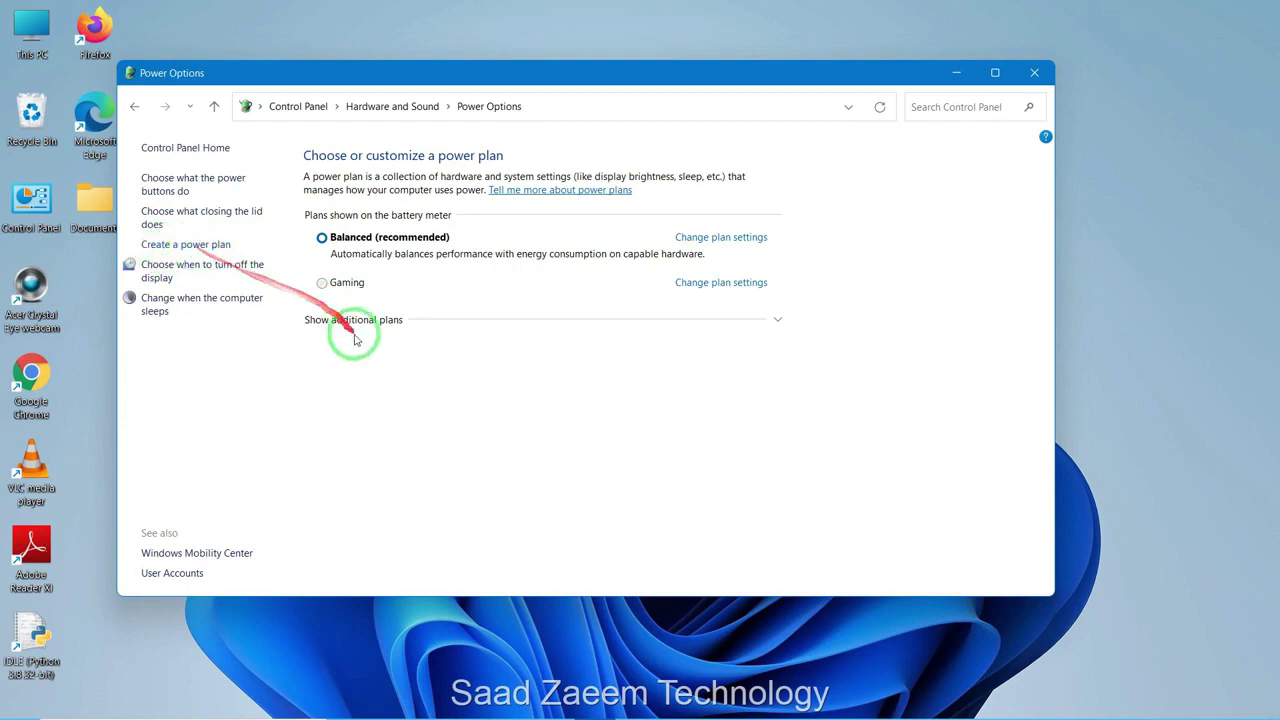
{"action": "left_click", "coordinate": [326, 287]}
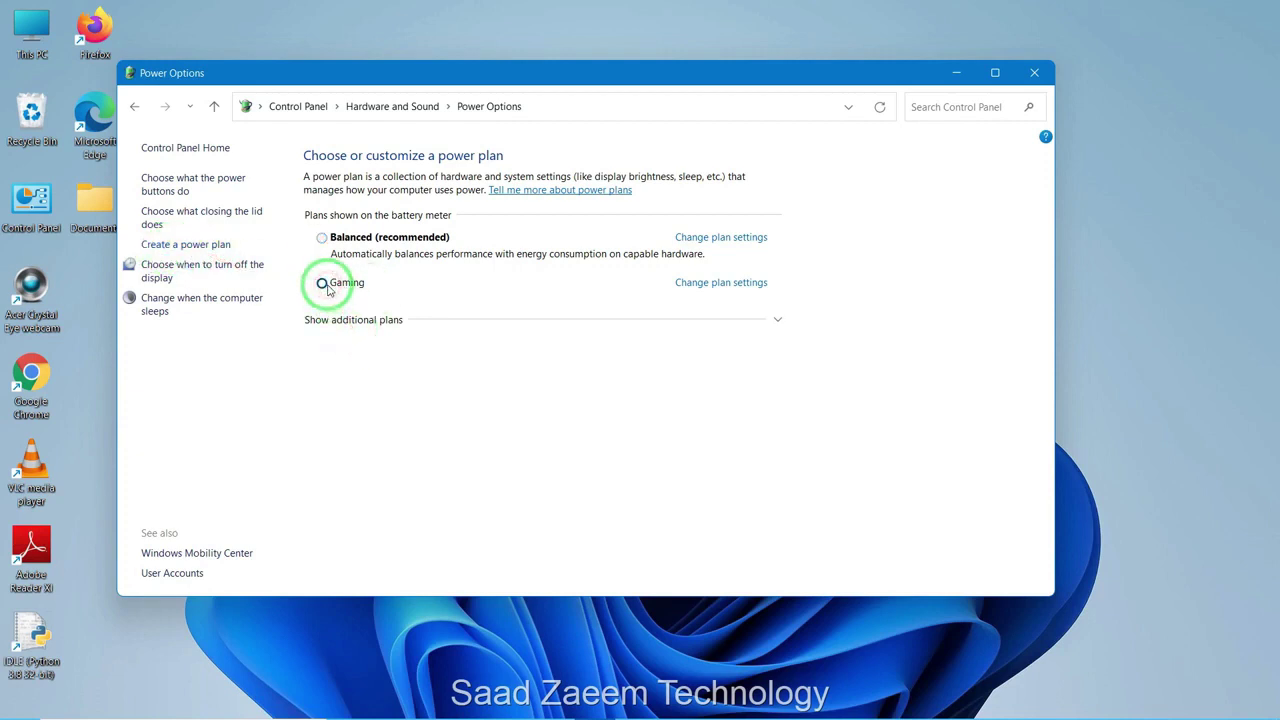
- Create a power plan based on High performance, keeping the name My Custom Plan 2 and the default display and sleep times
{"action": "left_click", "coordinate": [218, 247]}
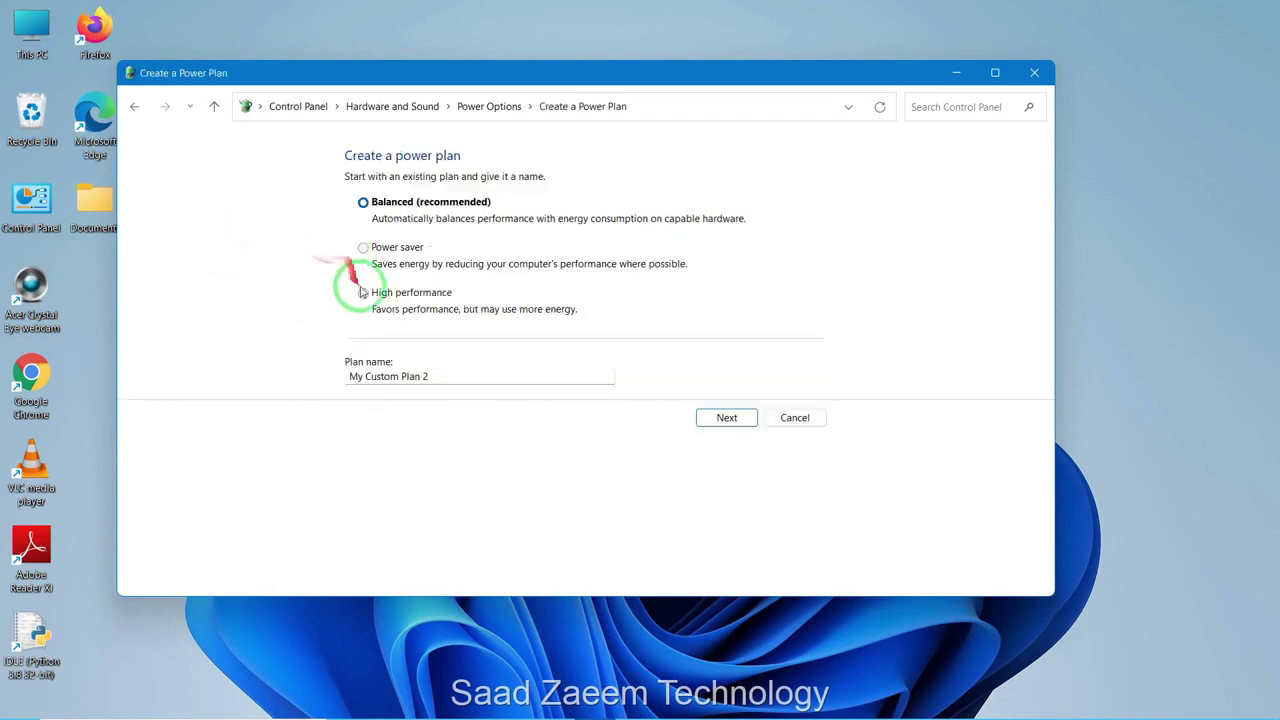
{"action": "left_click", "coordinate": [362, 293]}
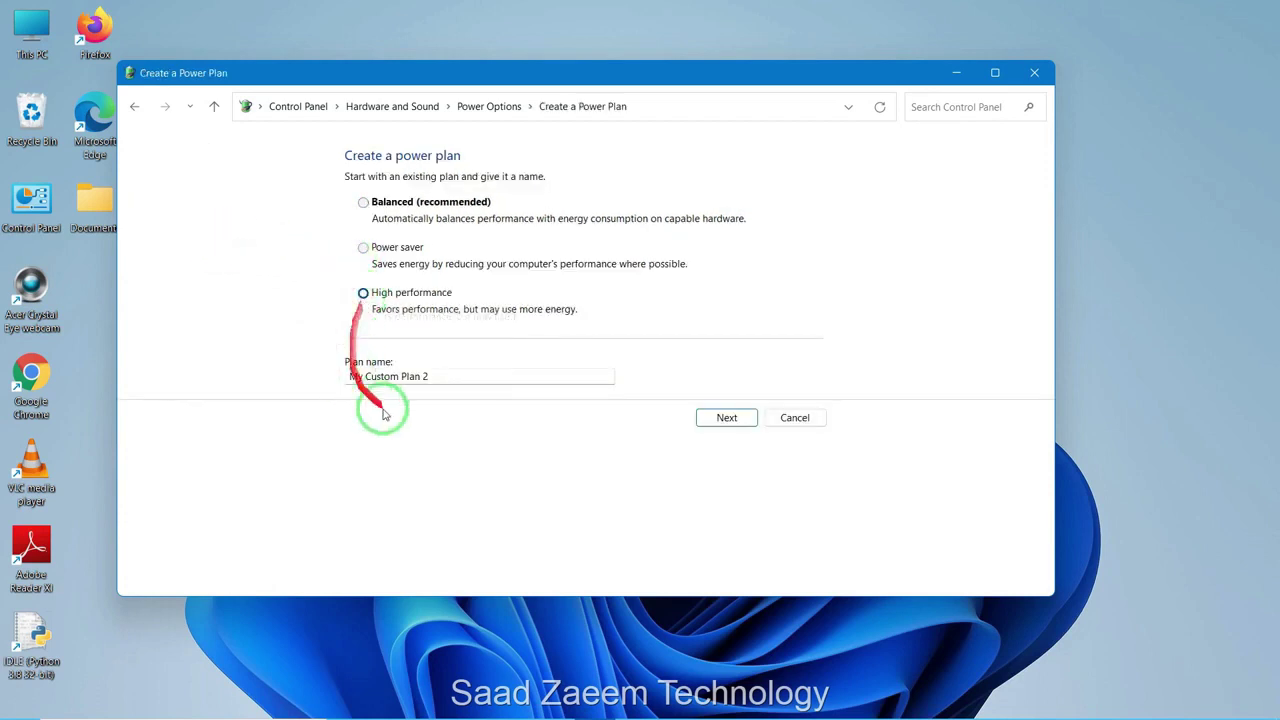
{"action": "left_click_drag", "start_coordinate": [428, 376], "coordinate": [360, 377]}
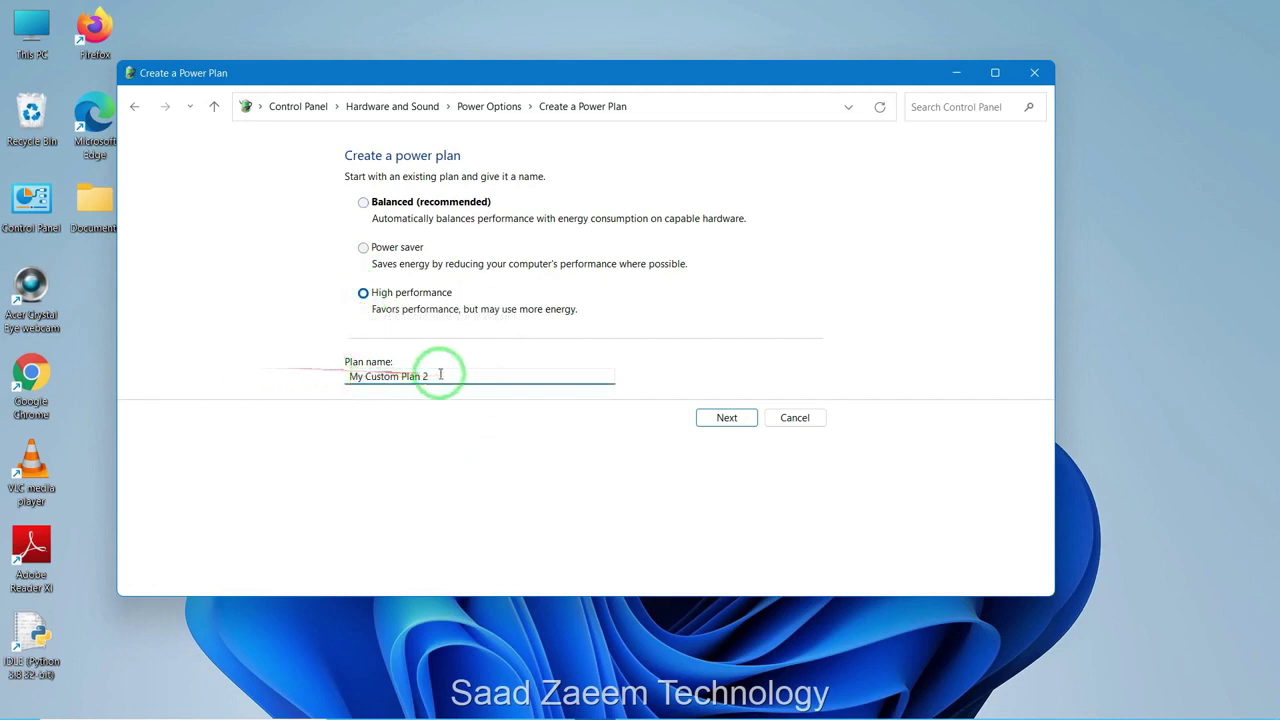
{"action": "left_click_drag", "start_coordinate": [437, 371], "coordinate": [630, 375]}
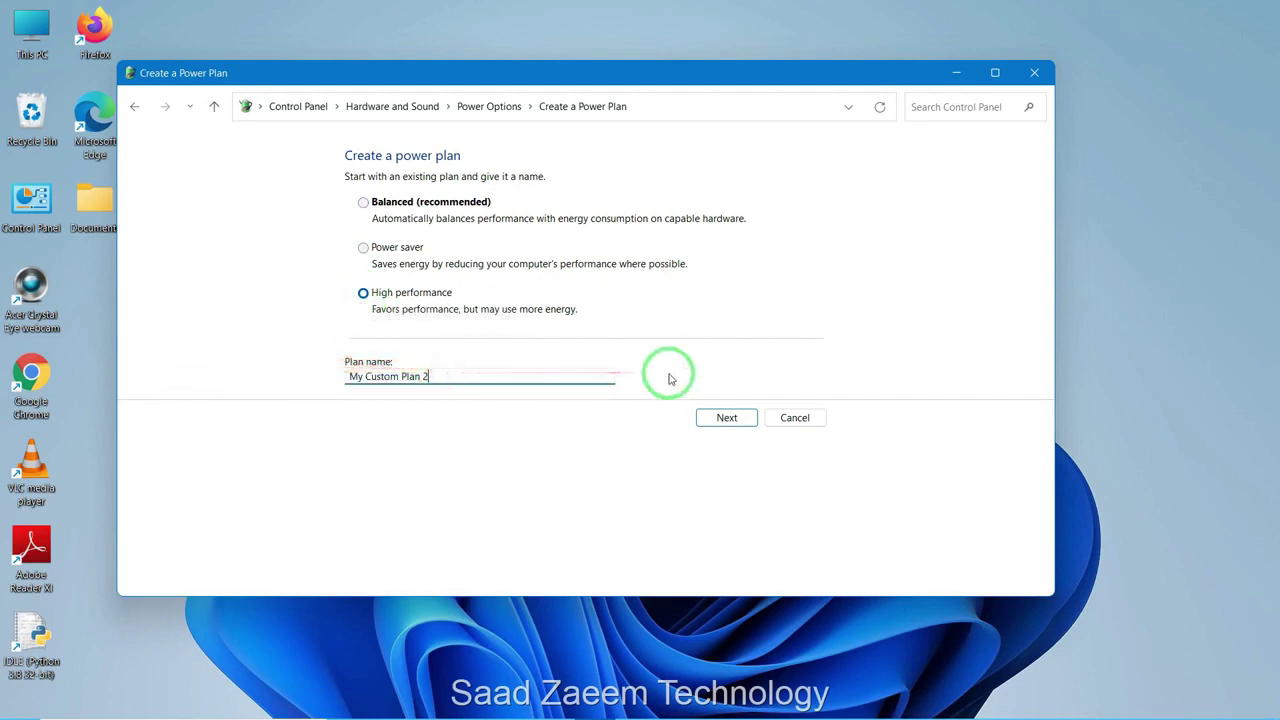
{"action": "left_click", "coordinate": [722, 417]}
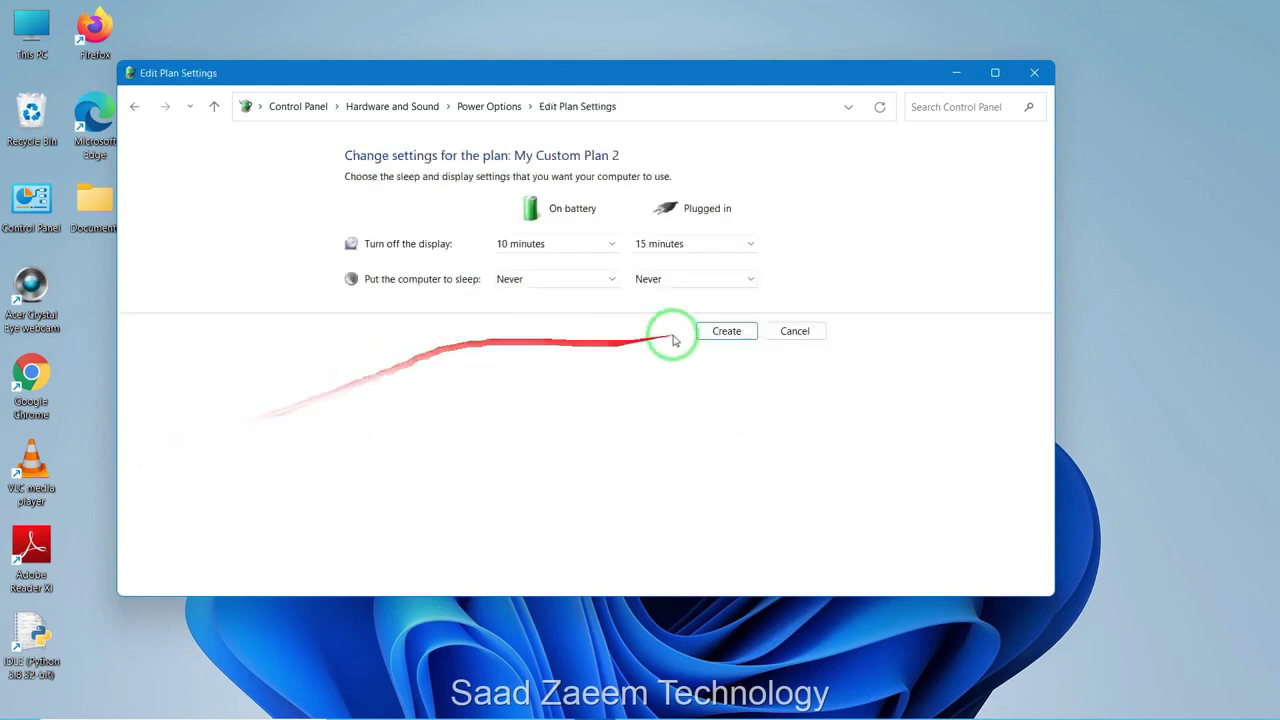
{"action": "left_click", "coordinate": [694, 331]}
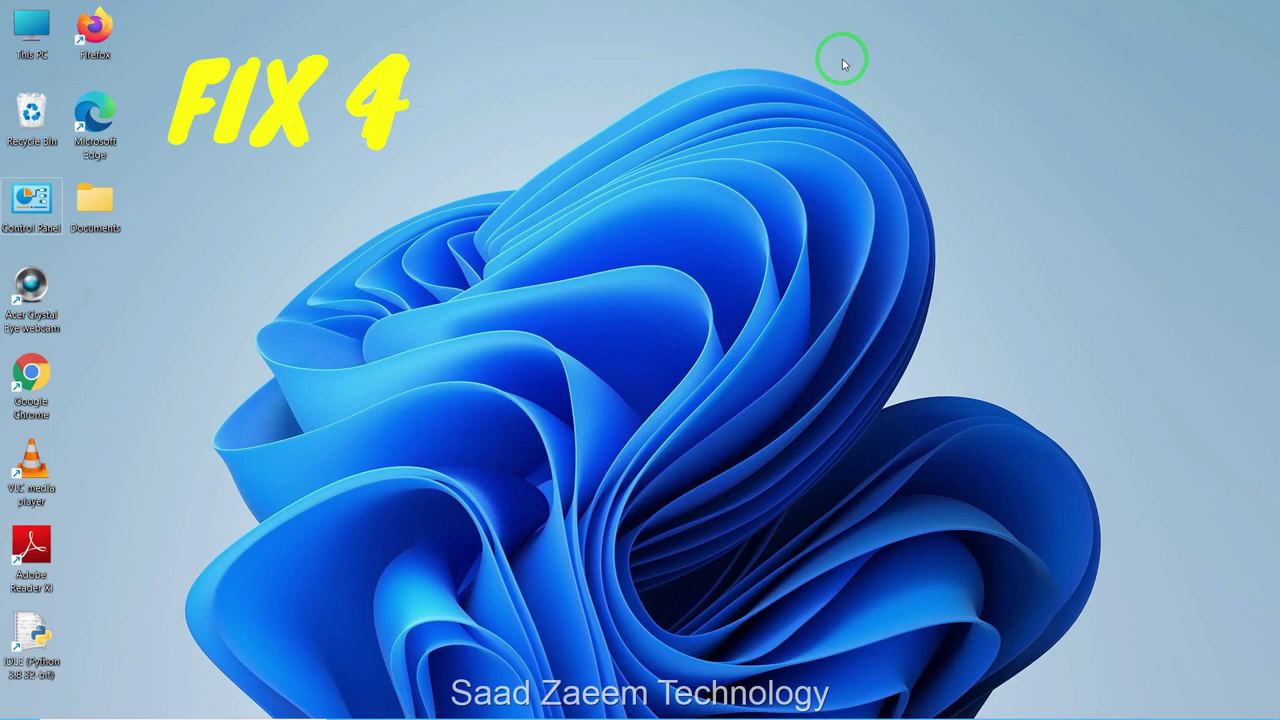
- Open the Windows Temp folder by running the command Temp from the Run dialog
{"action": "key", "text": "super+r"}
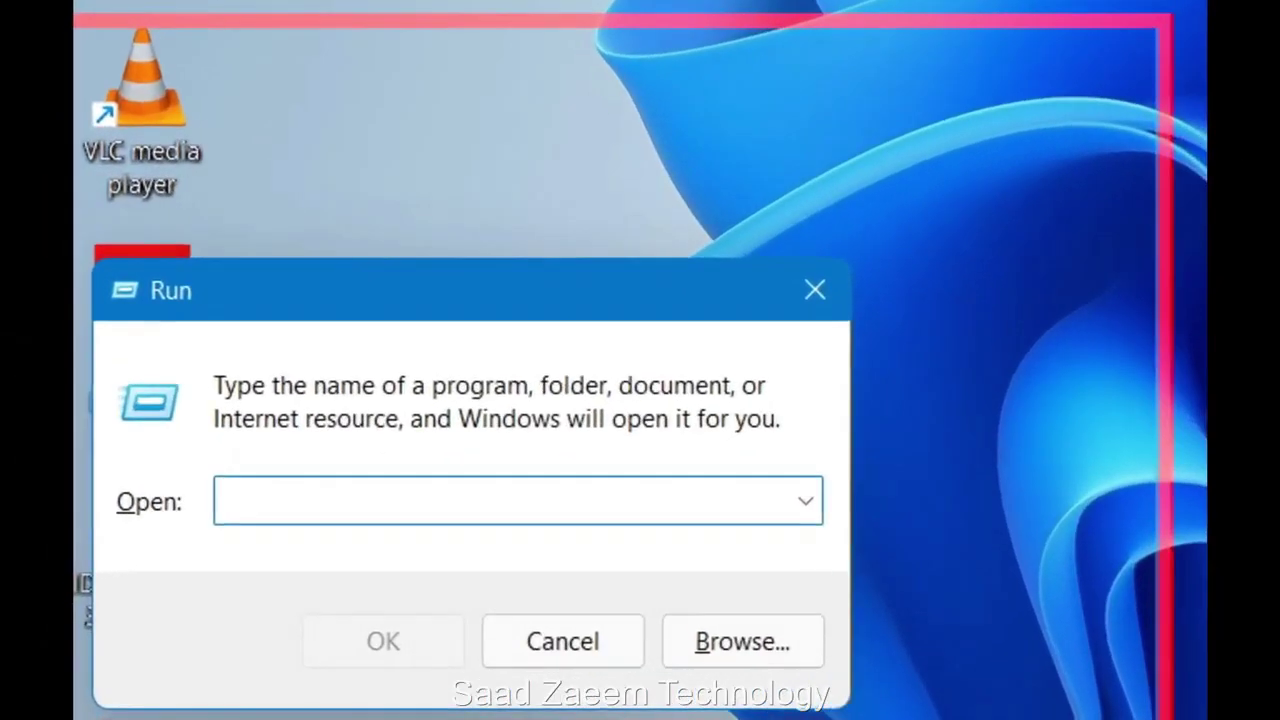
{"action": "type", "text": "Temp"}
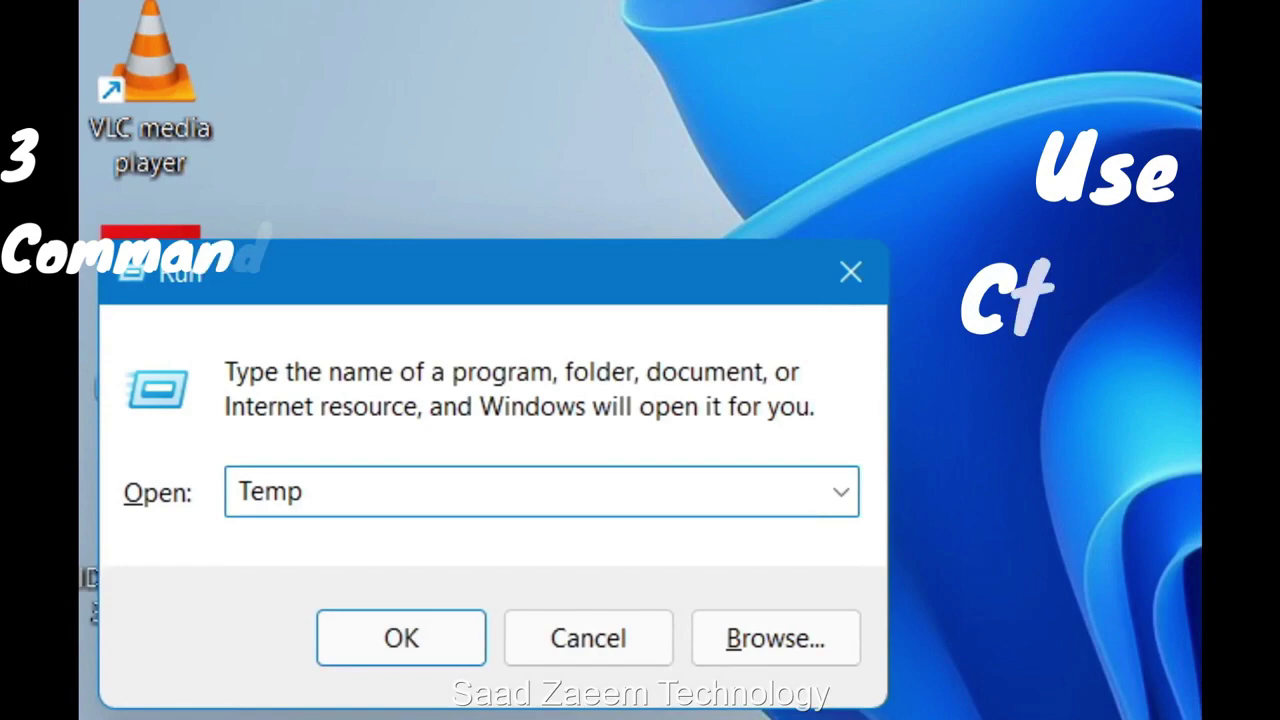
{"action": "key", "text": "Return"}
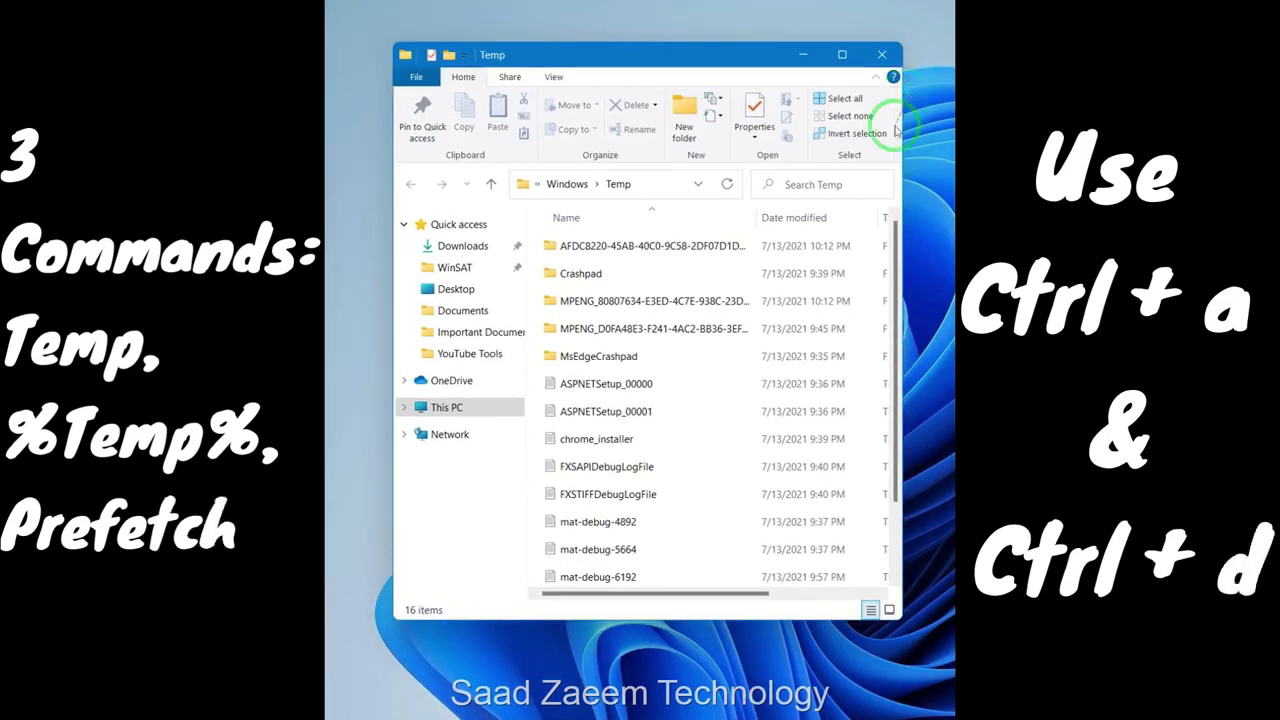
{"action": "left_click", "coordinate": [768, 522]}
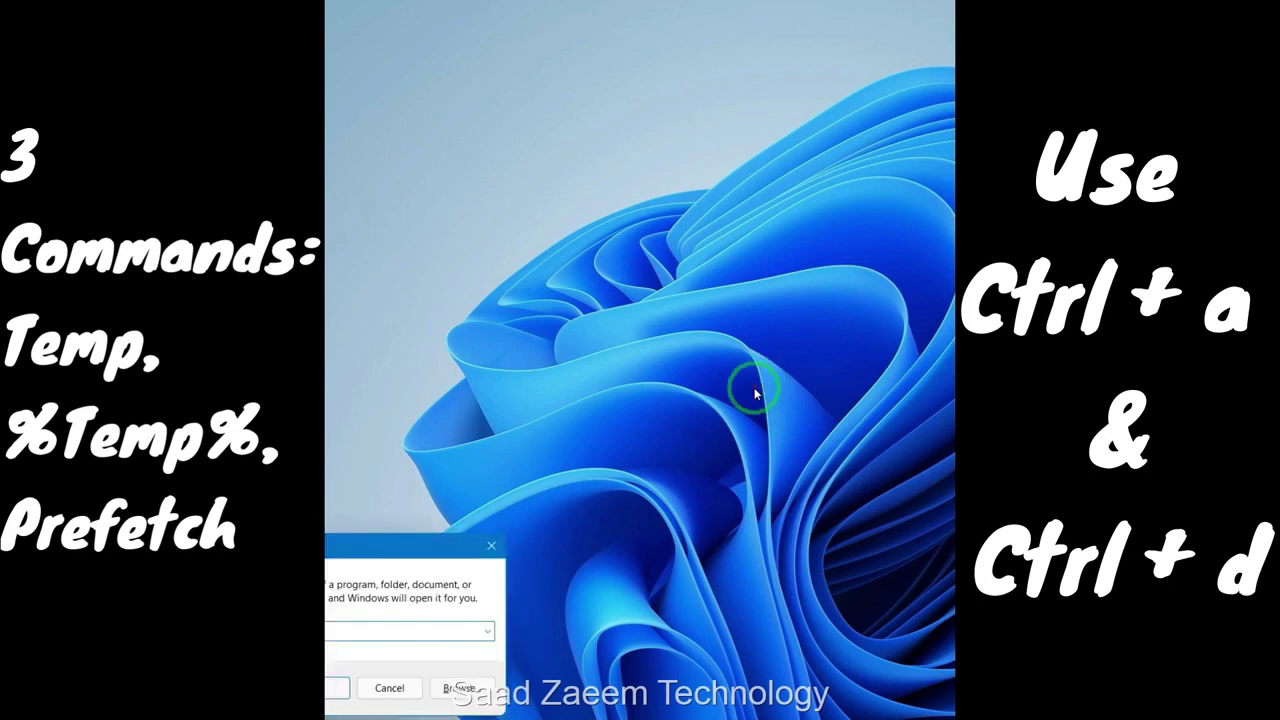
- Open the user's local Temp folder by running %Temp% from the Run dialog
{"action": "left_click_drag", "start_coordinate": [375, 545], "coordinate": [642, 263]}
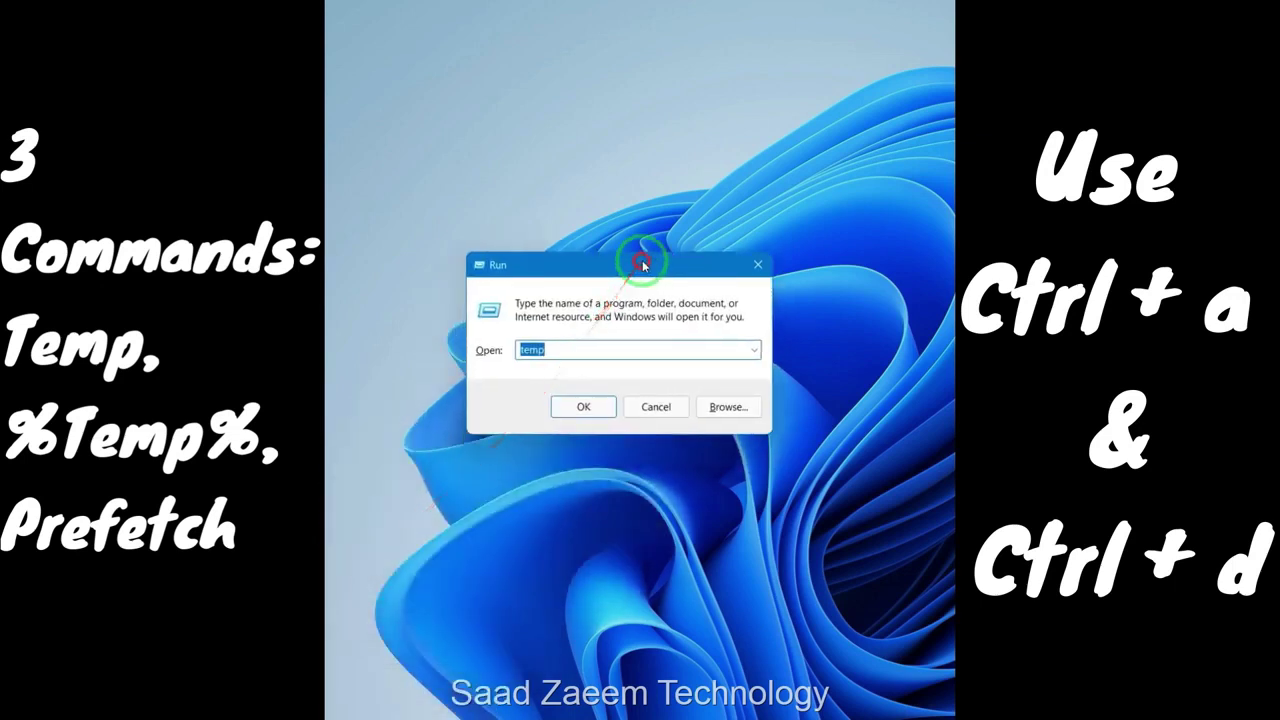
{"action": "left_click_drag", "start_coordinate": [563, 348], "coordinate": [457, 354]}
{"action": "key", "text": "BackSpace"}
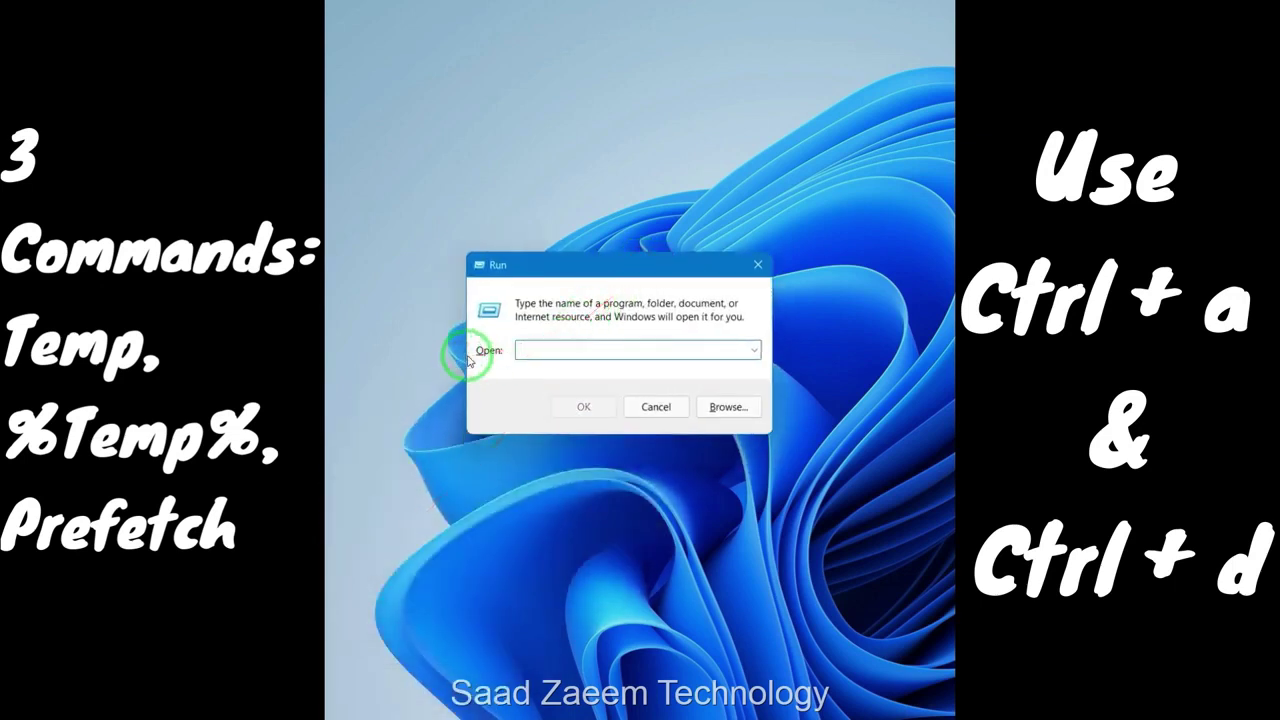
{"action": "type", "text": "%"}
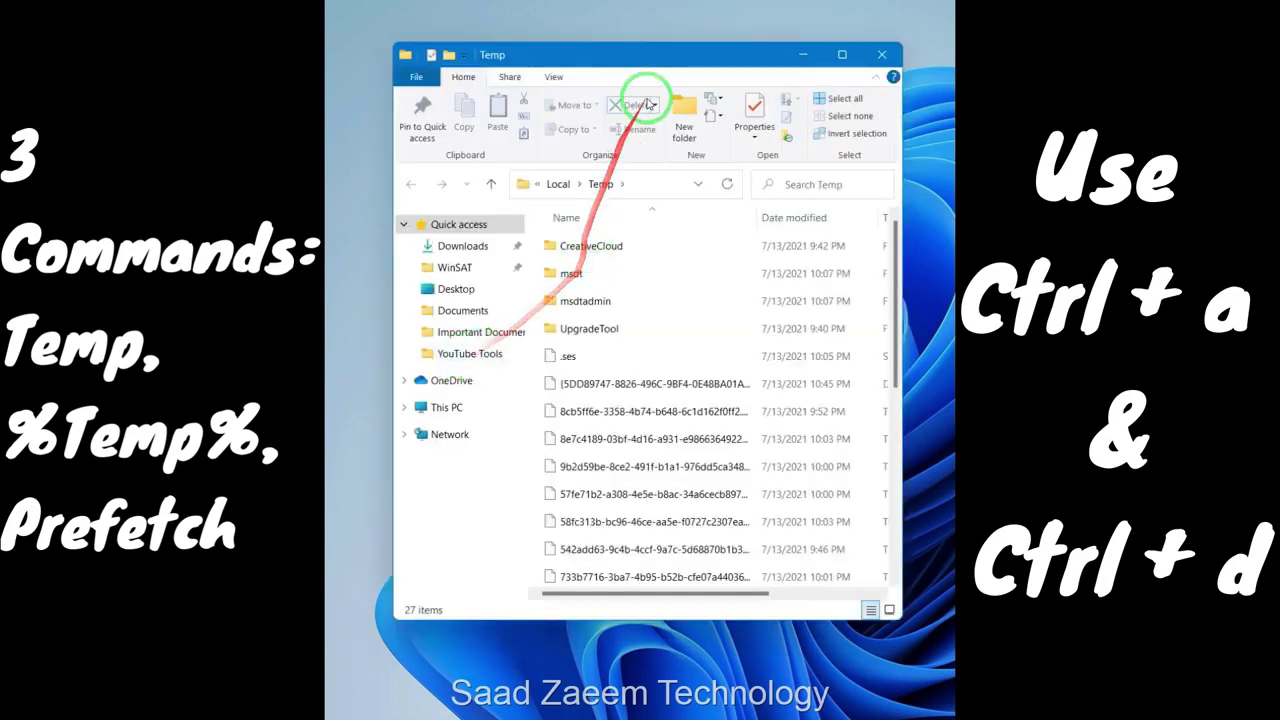
{"action": "left_click_drag", "start_coordinate": [653, 57], "coordinate": [673, 42]}
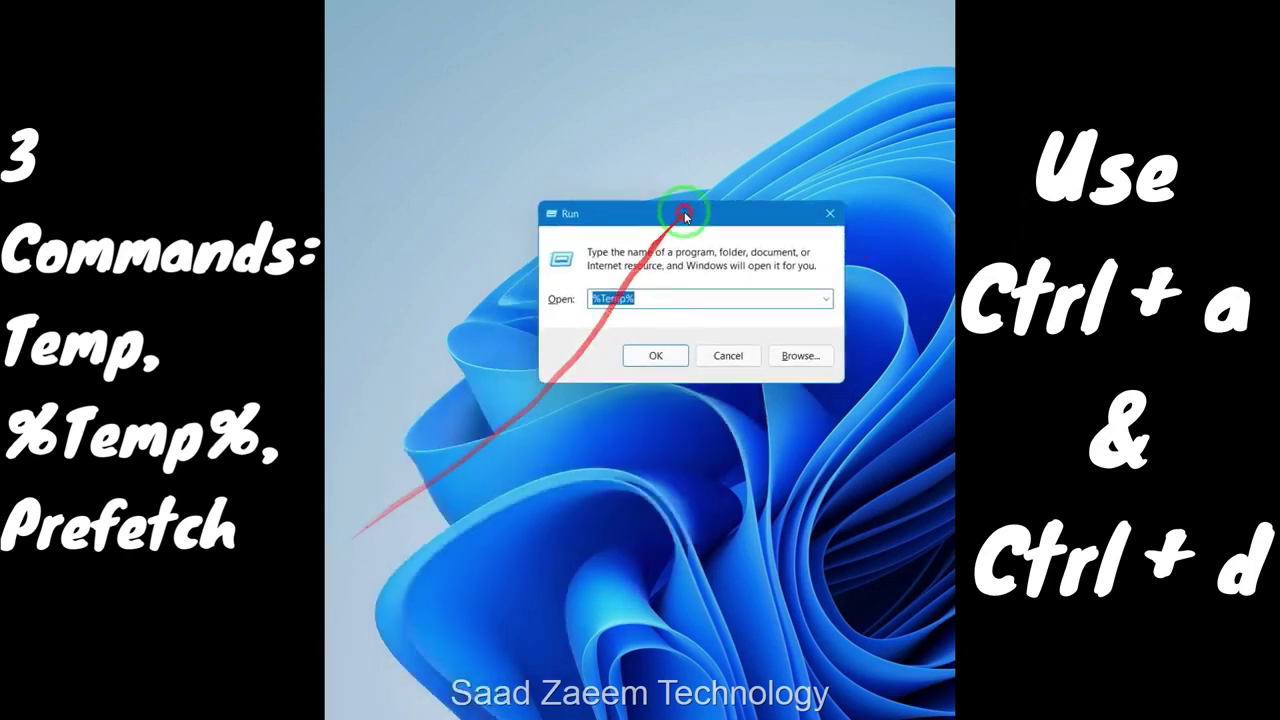
- Run the command Prefetch to open the Prefetch folder and grant permanent access to it
{"action": "key", "text": "BackSpace"}
{"action": "type", "text": "pref"}
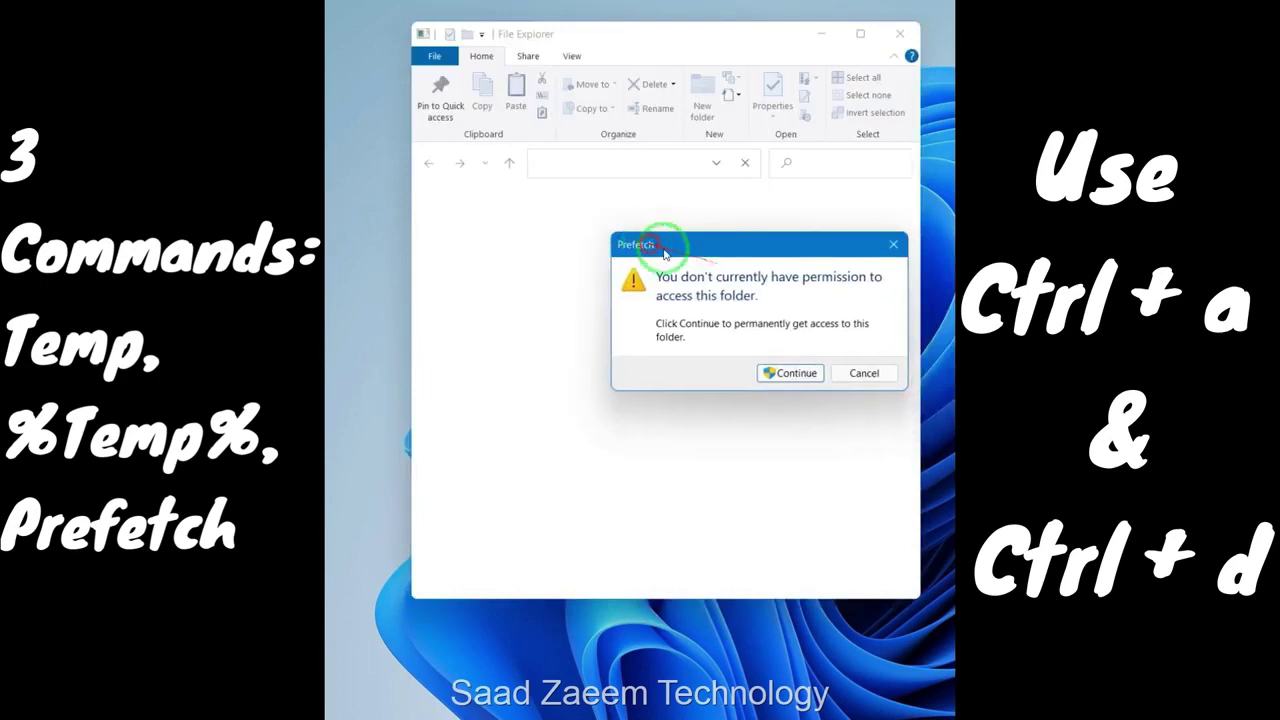
{"action": "left_click", "coordinate": [790, 373]}
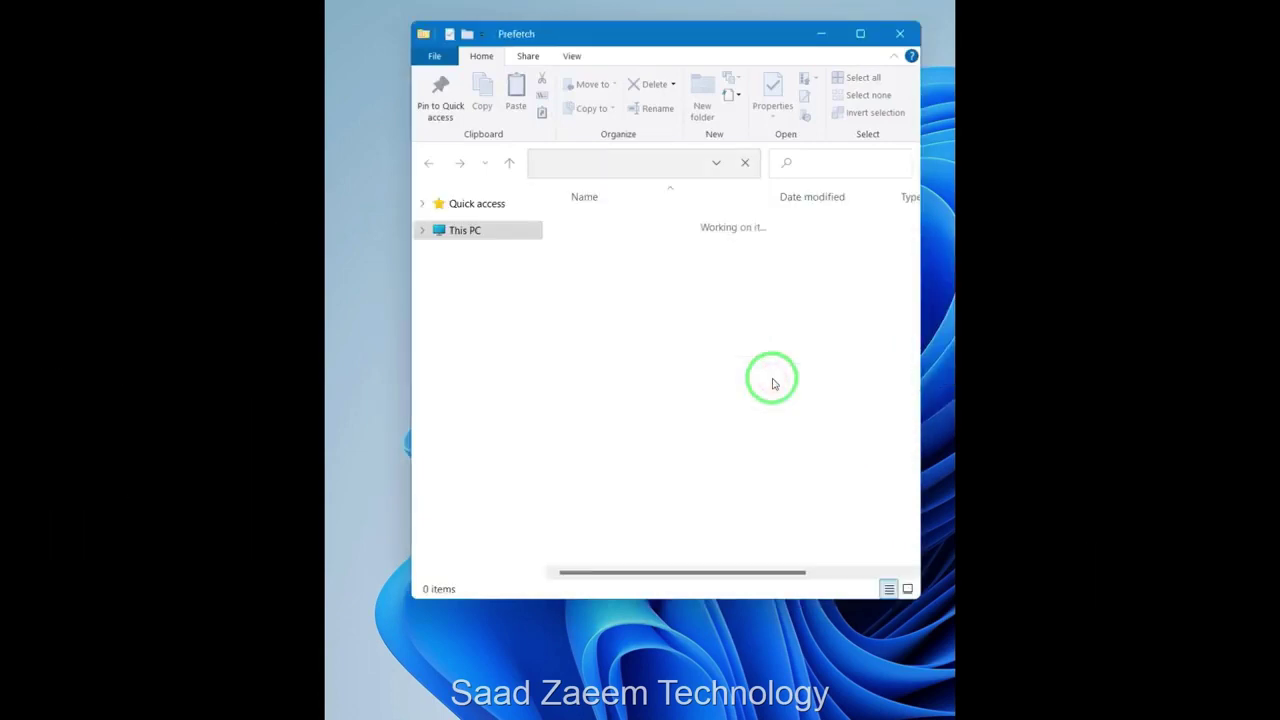
- Delete all files in the Prefetch folder, skipping all current items that are in use, and close the folder
{"action": "scroll", "coordinate": [738, 388], "scroll_direction": "down", "scroll_amount": 20}
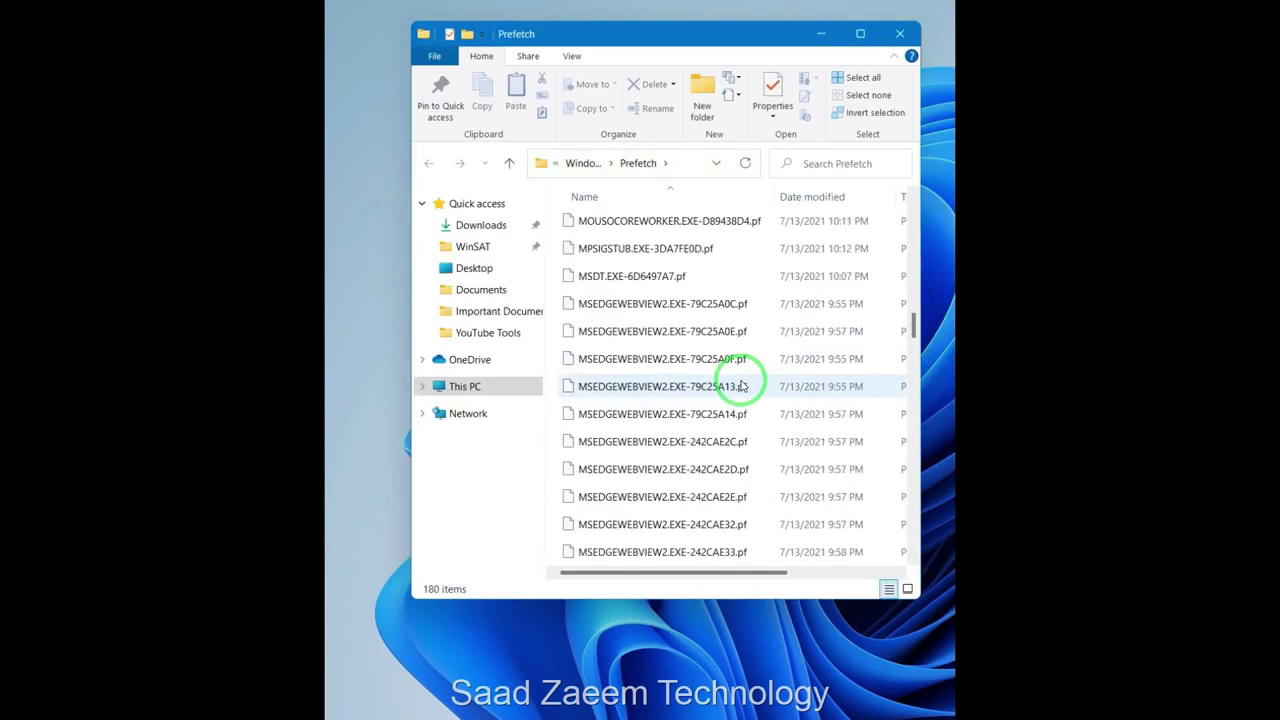
{"action": "scroll", "coordinate": [743, 386], "scroll_direction": "down", "scroll_amount": 10}
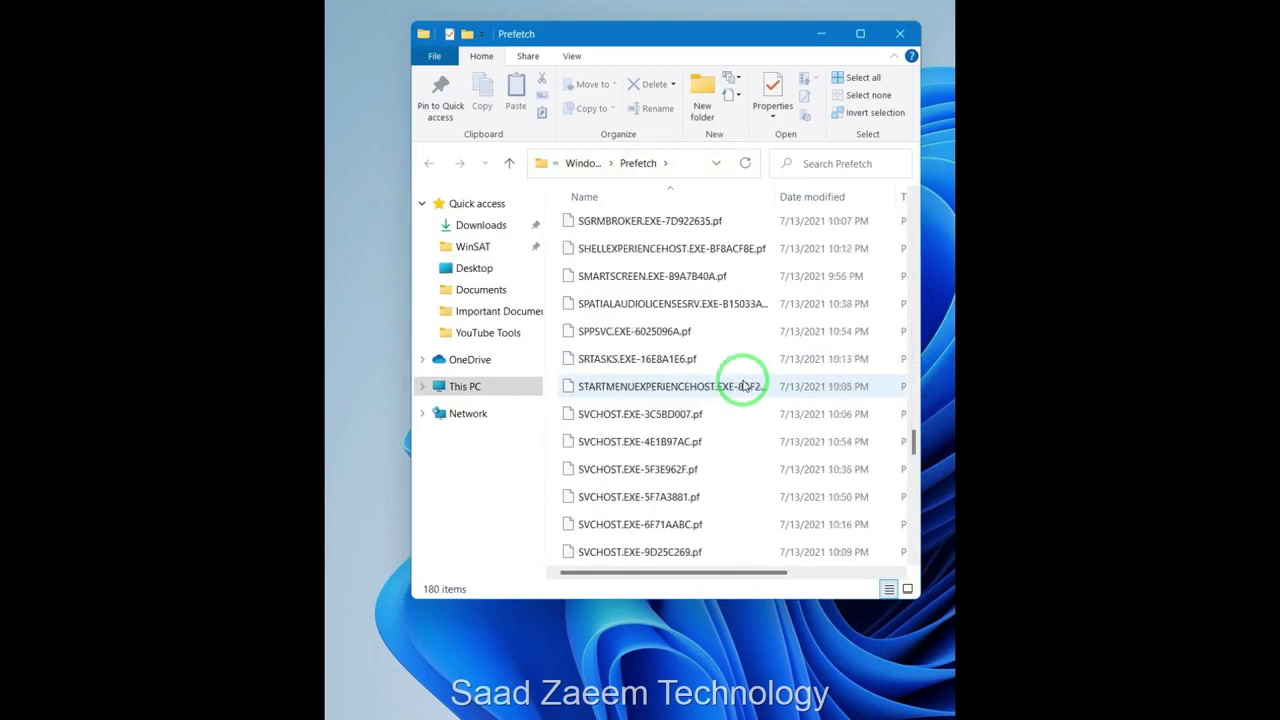
{"action": "scroll", "coordinate": [745, 385], "scroll_direction": "down", "scroll_amount": 3}
{"action": "key", "text": "ctrl+a"}
{"action": "key", "text": "Delete"}
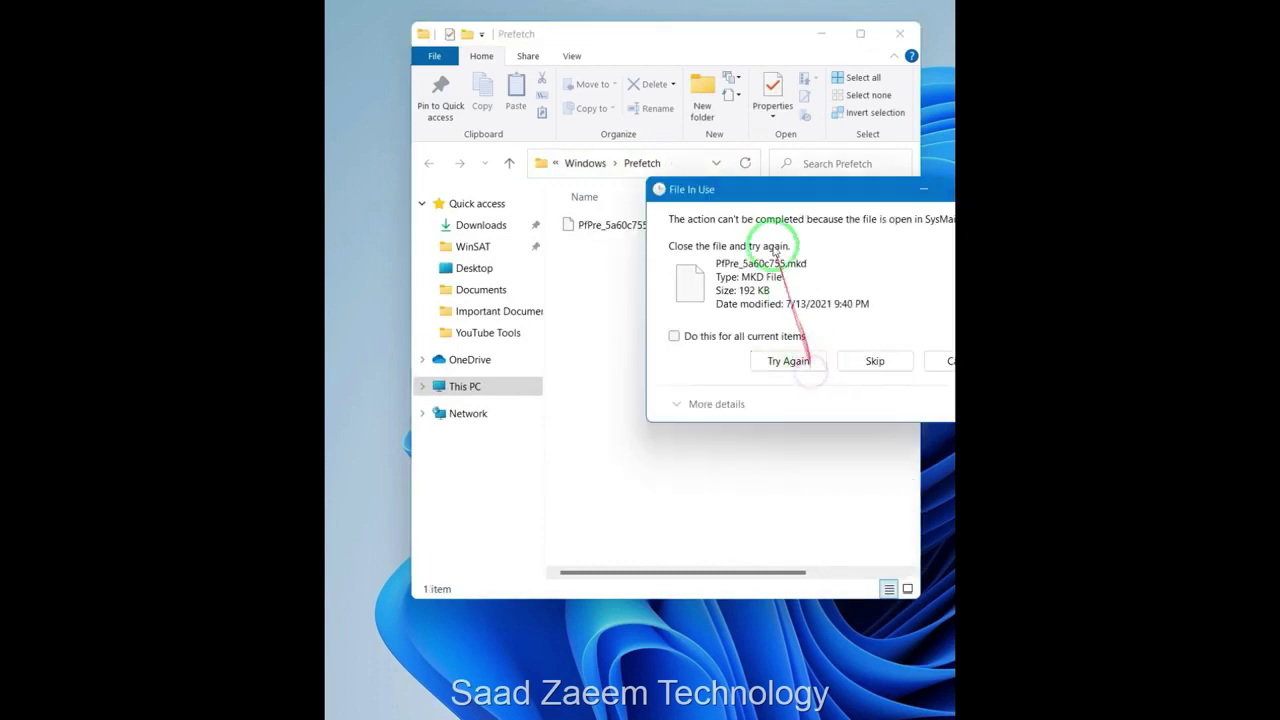
{"action": "left_click_drag", "start_coordinate": [766, 191], "coordinate": [615, 297]}
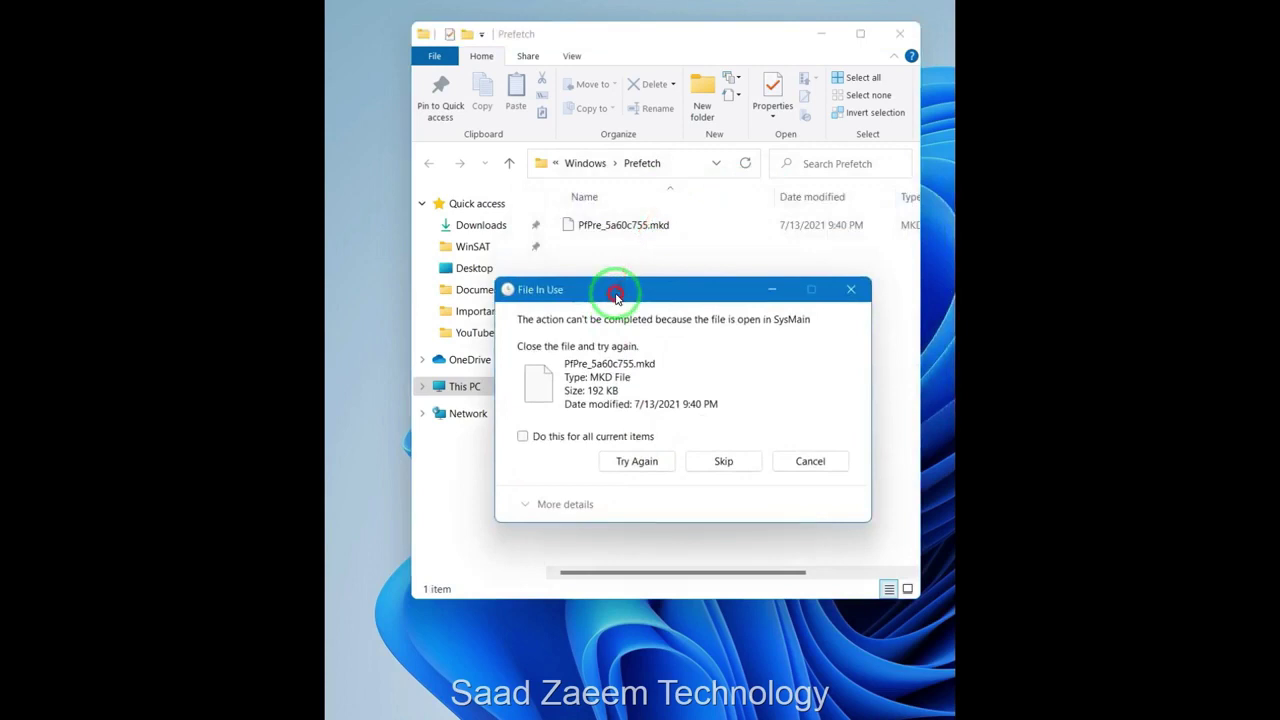
{"action": "left_click", "coordinate": [522, 436]}
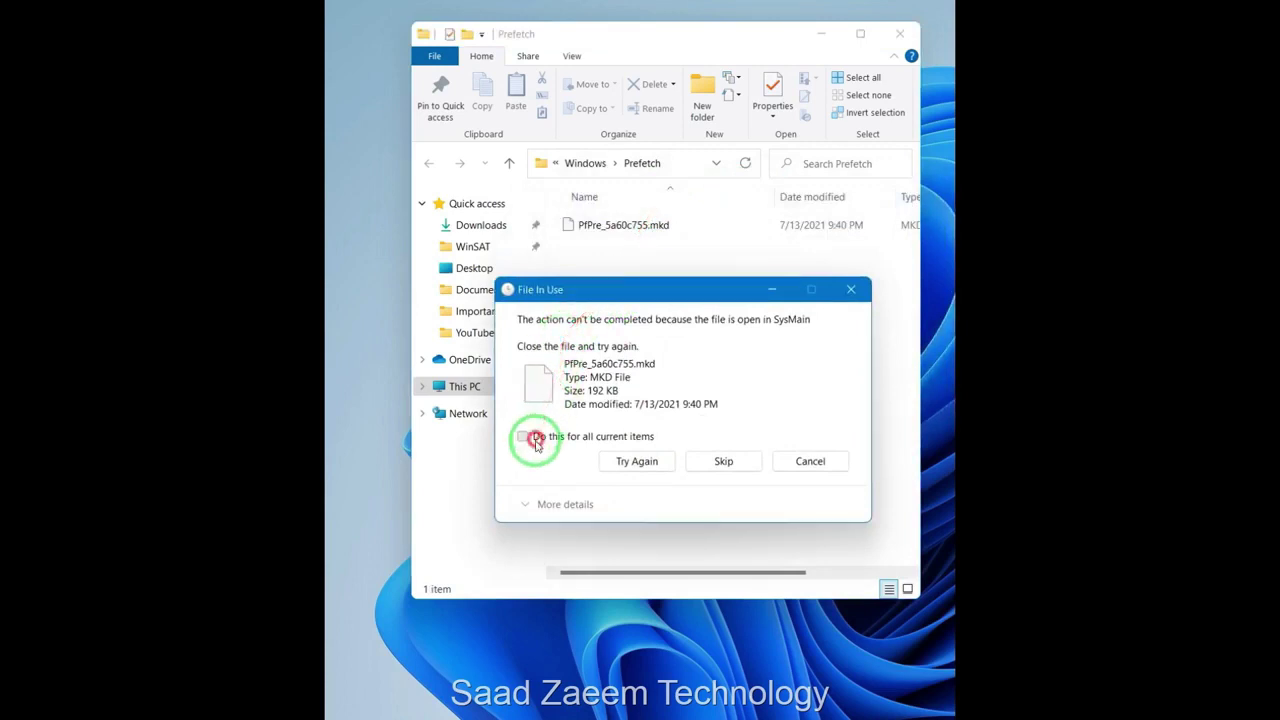
{"action": "left_click", "coordinate": [724, 466]}
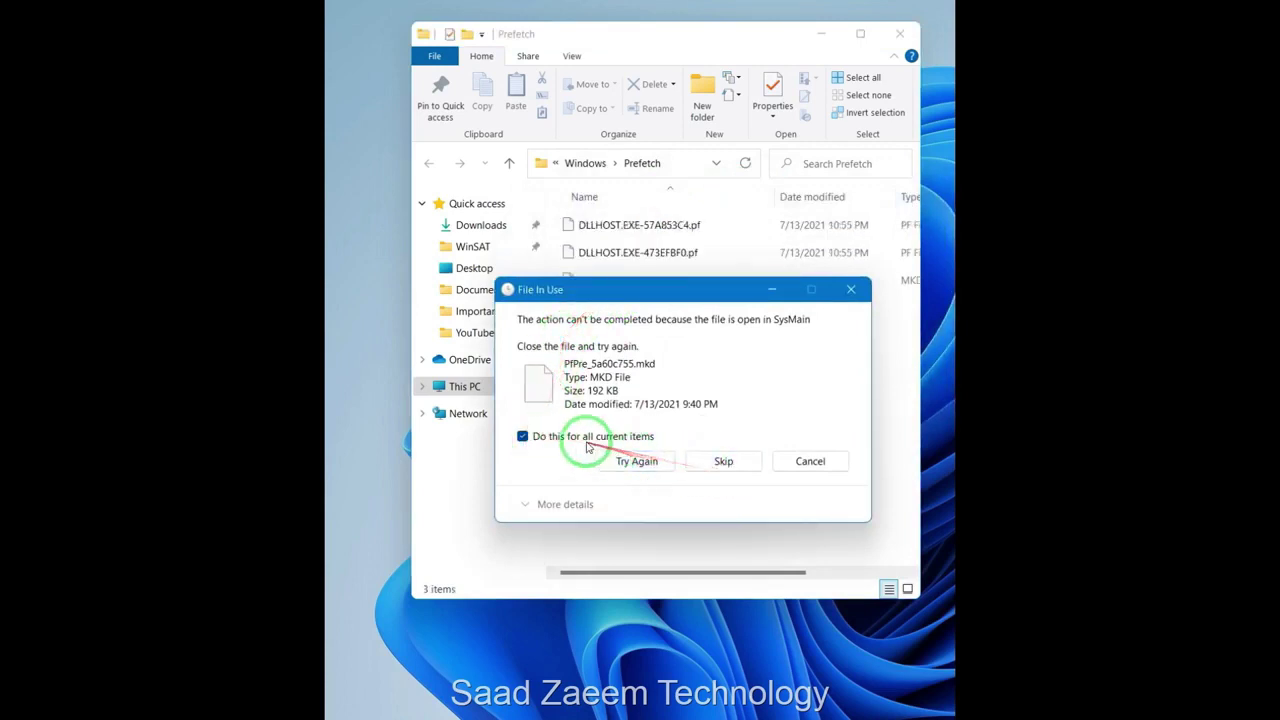
{"action": "left_click", "coordinate": [720, 464]}
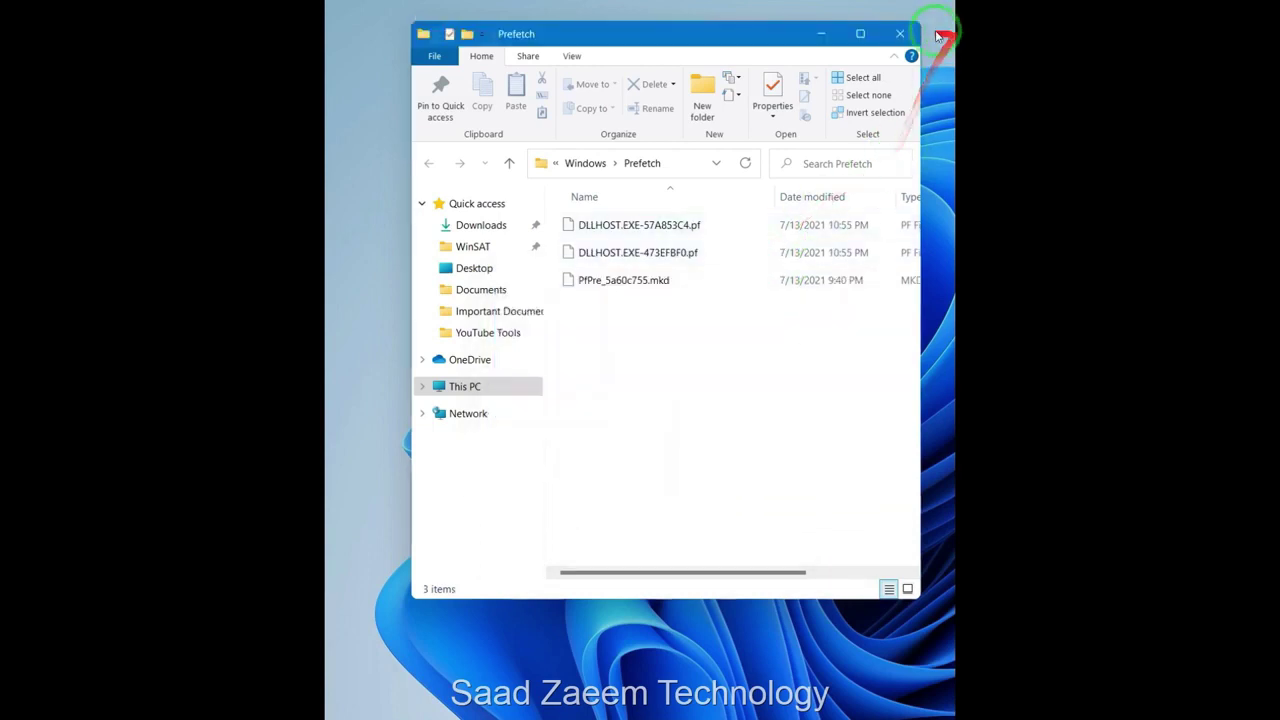
{"action": "left_click", "coordinate": [900, 34]}
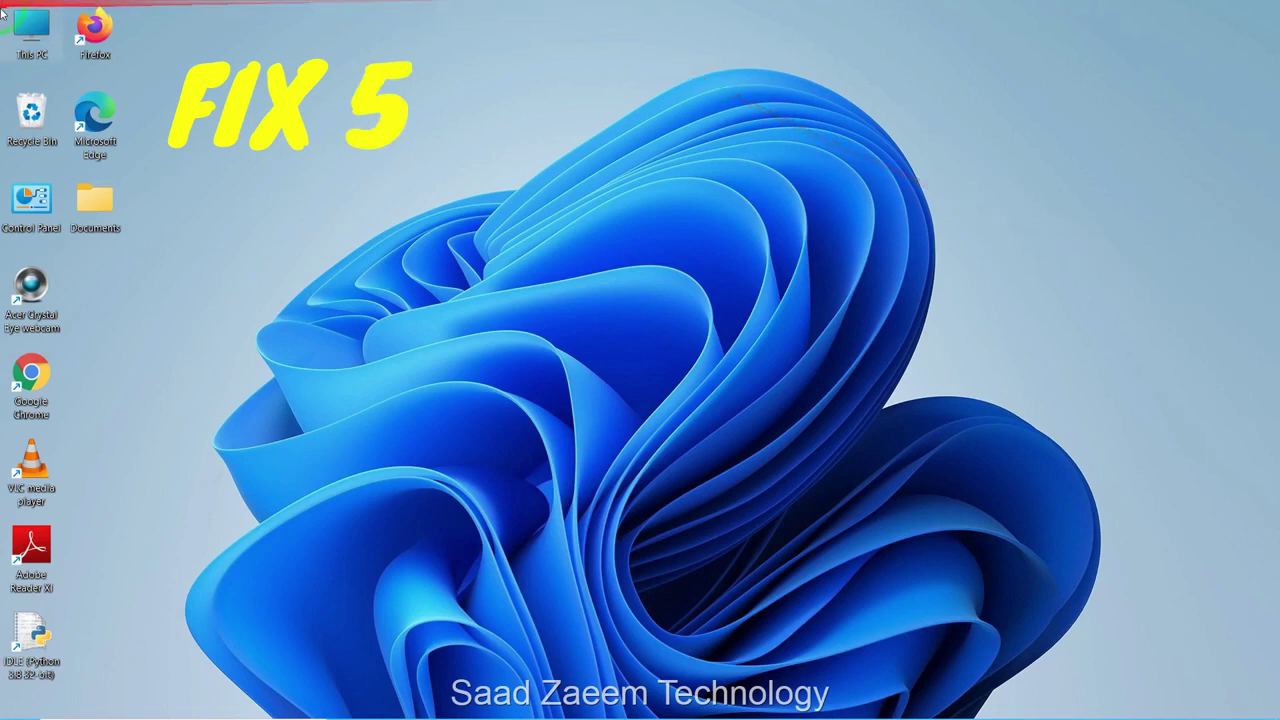
- Open This PC from the desktop and bring up the properties of the C: drive
{"action": "left_click", "coordinate": [17, 34]}
{"action": "right_click", "coordinate": [19, 36]}
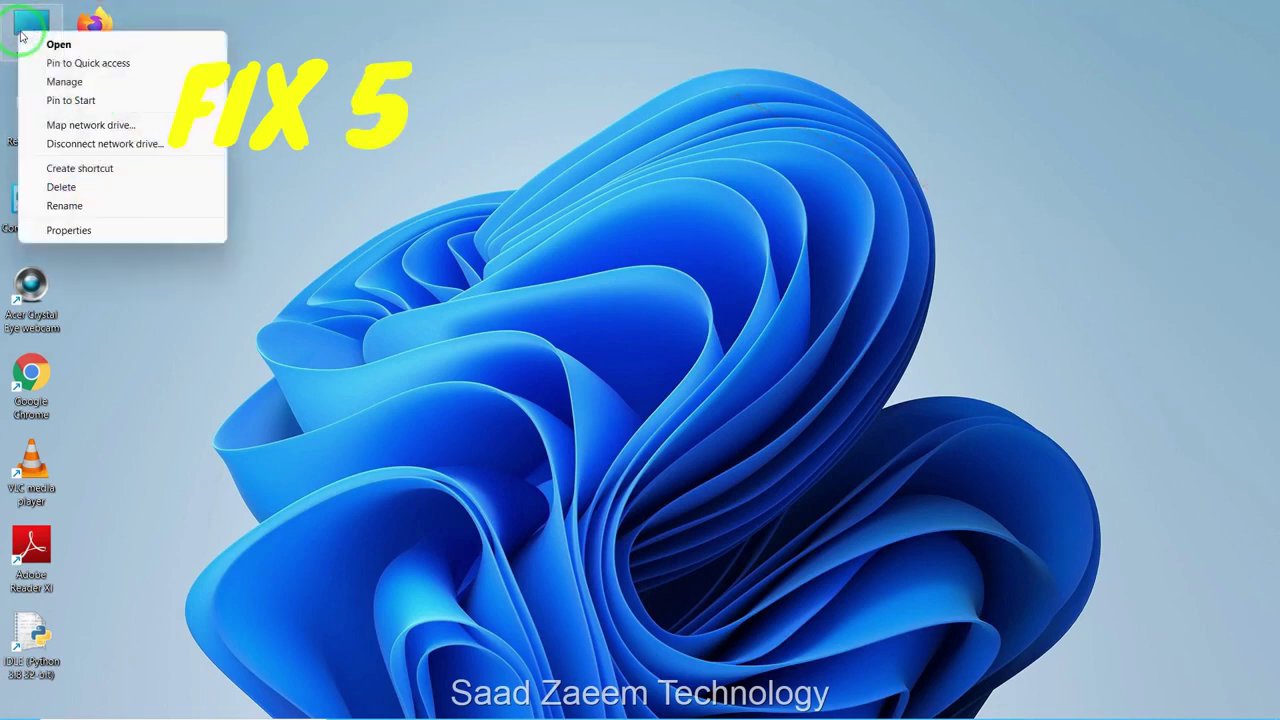
{"action": "left_click", "coordinate": [33, 27]}
{"action": "double_click", "coordinate": [33, 27]}
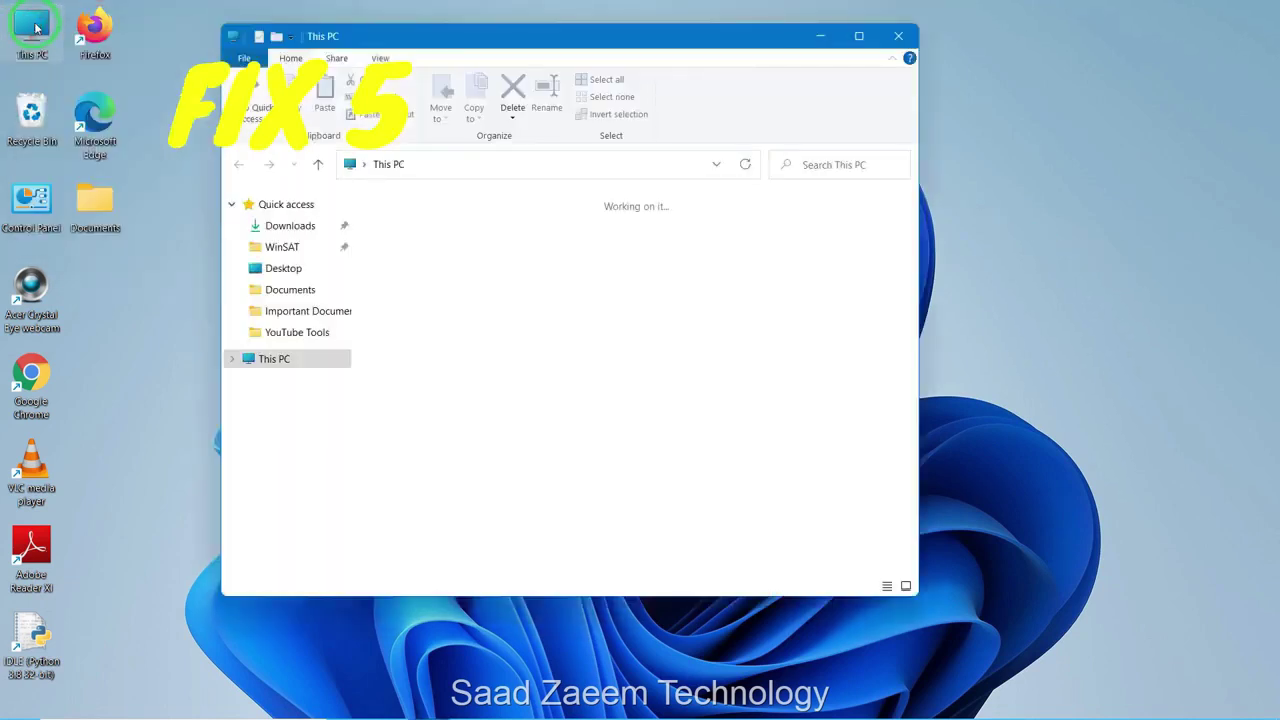
{"action": "left_click_drag", "start_coordinate": [571, 34], "coordinate": [652, 35]}
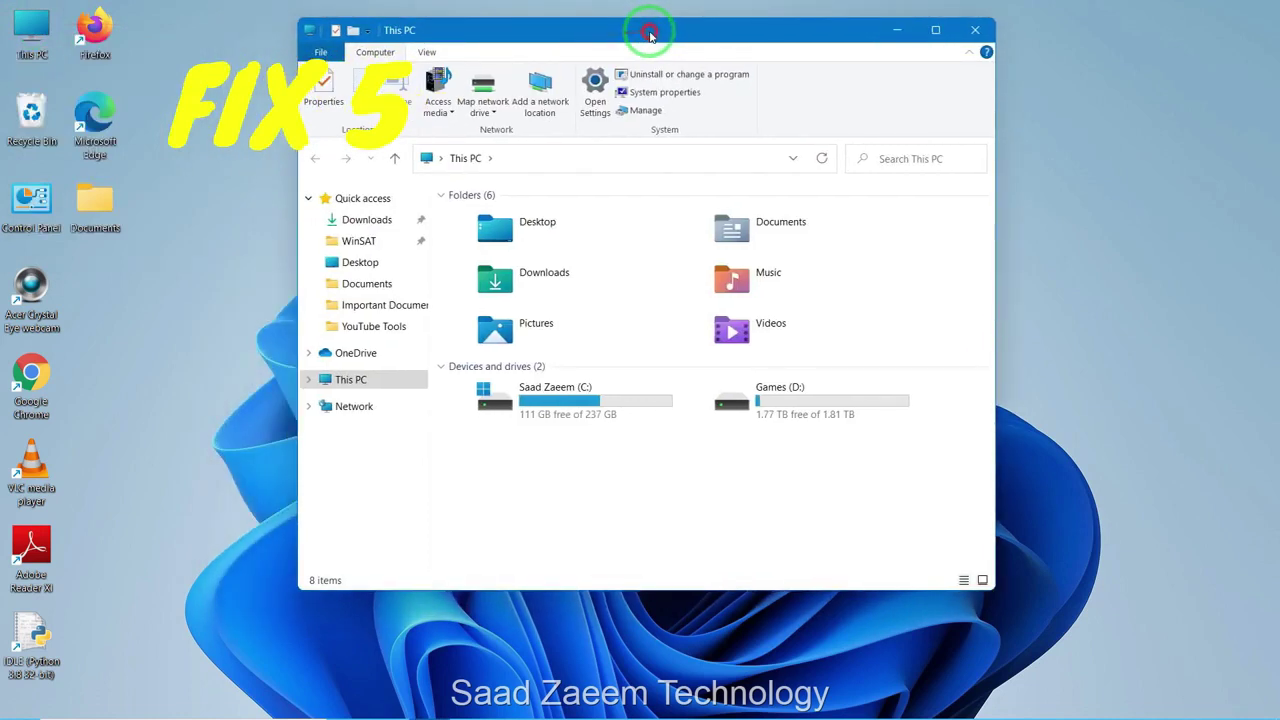
{"action": "left_click", "coordinate": [575, 428]}
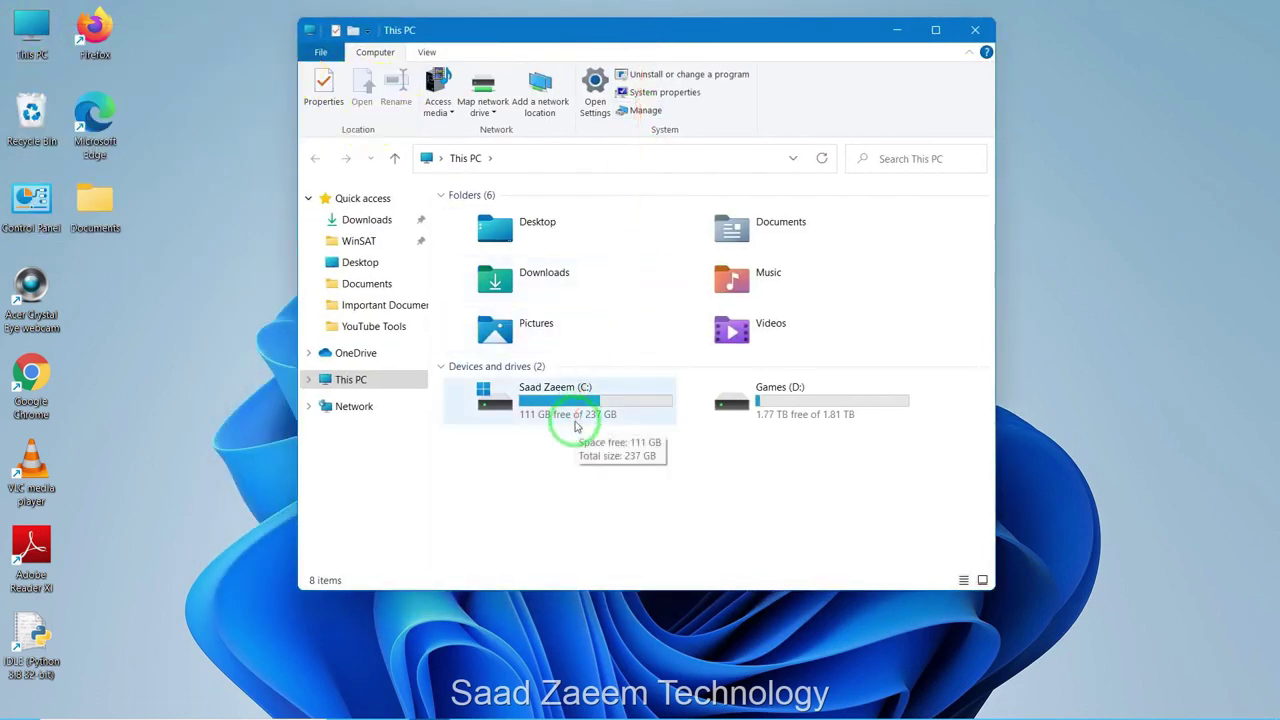
{"action": "left_click", "coordinate": [576, 412]}
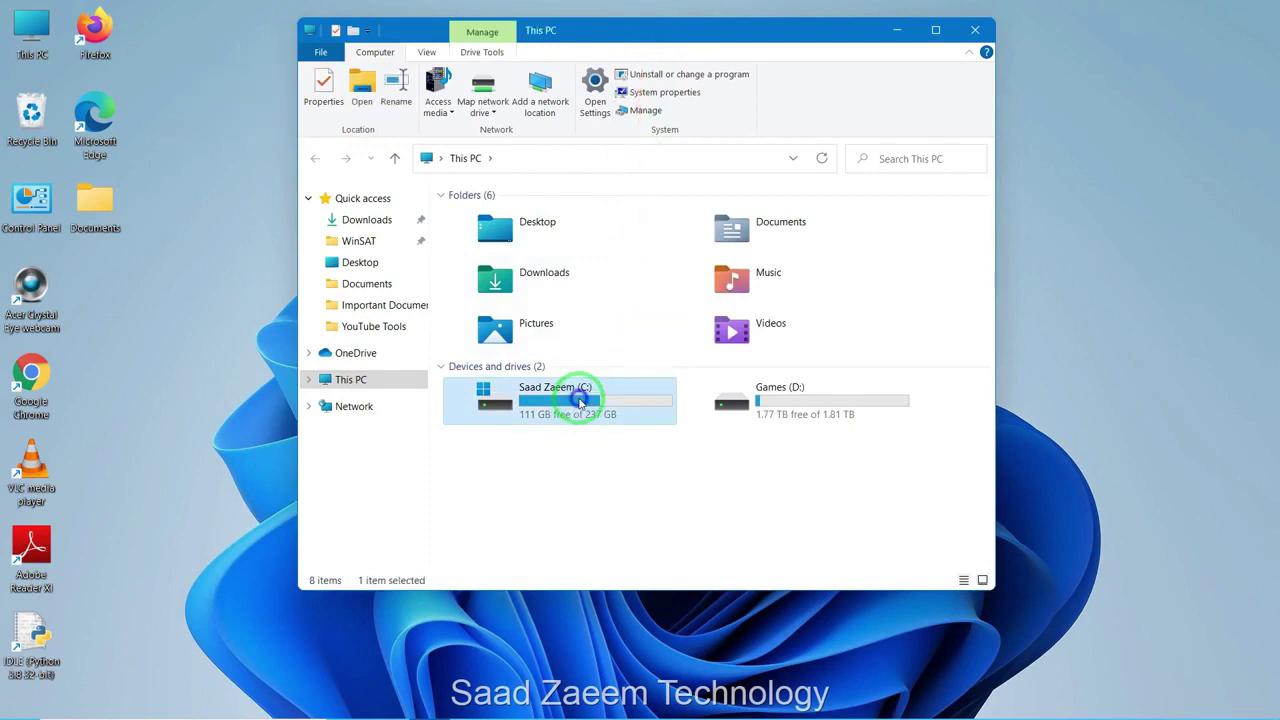
{"action": "right_click", "coordinate": [580, 401]}
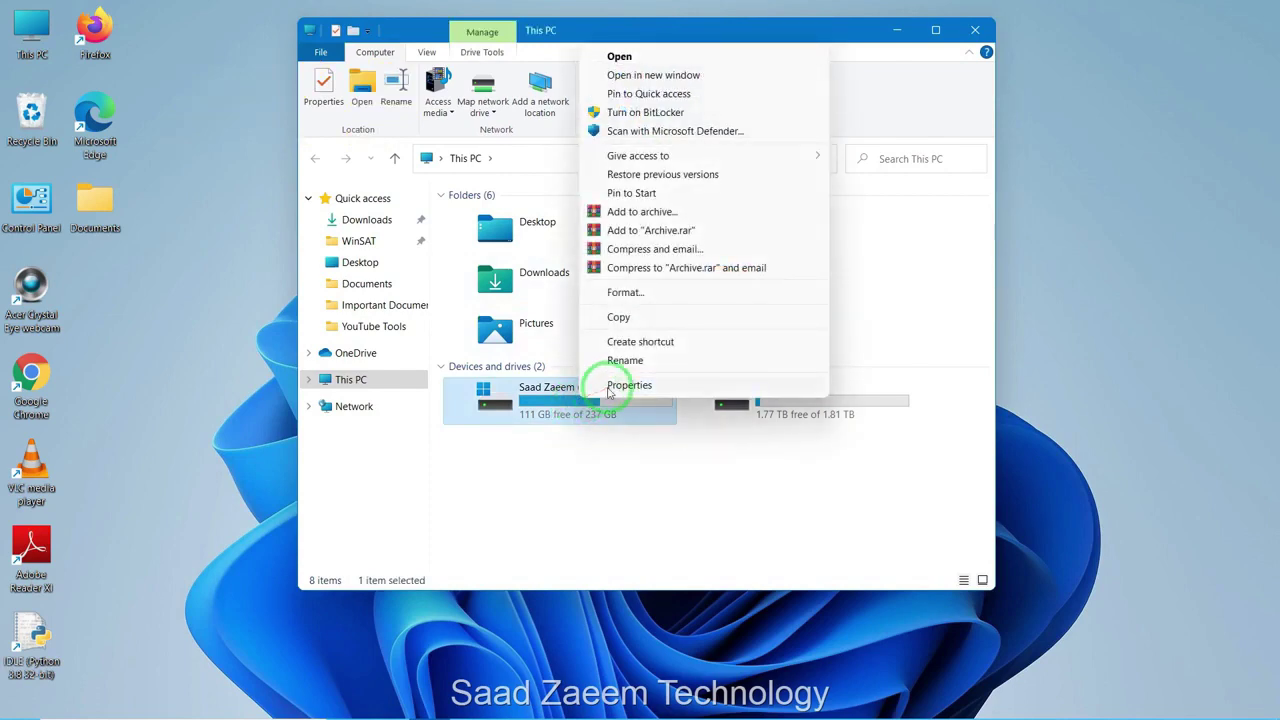
{"action": "left_click", "coordinate": [608, 386]}
{"action": "left_click_drag", "start_coordinate": [651, 333], "coordinate": [699, 170]}
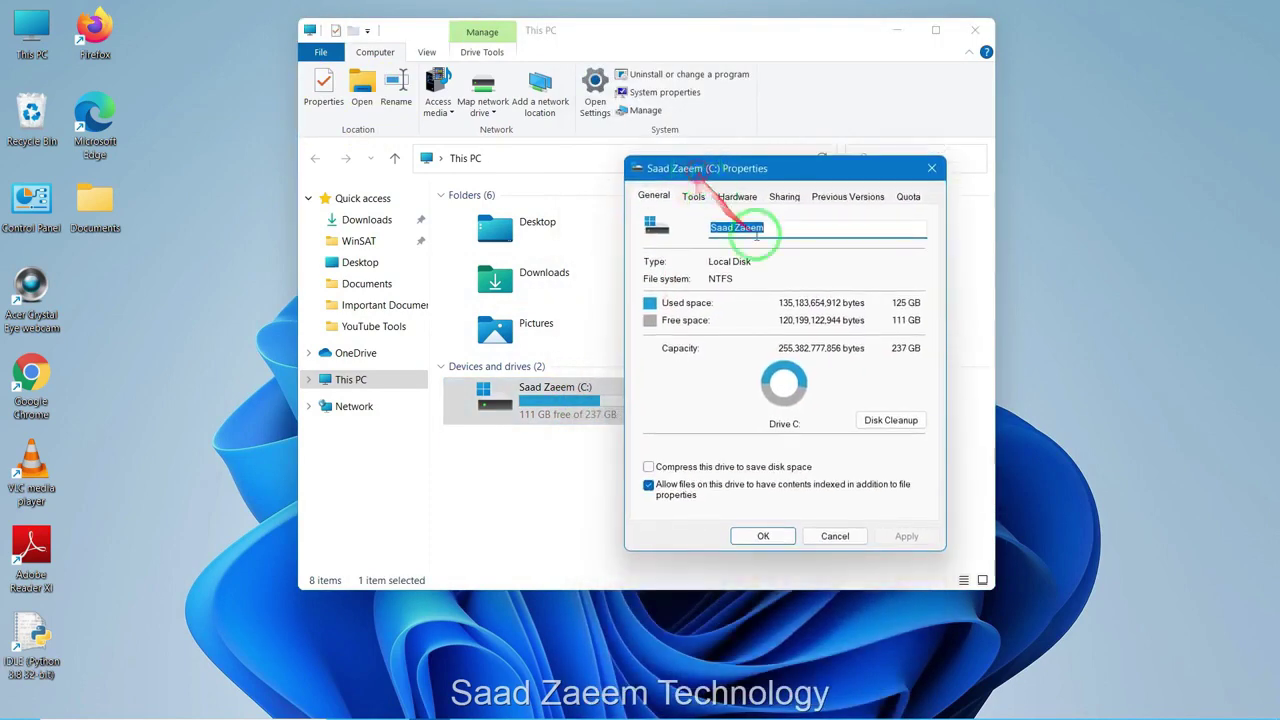
- Run Disk Cleanup on the C: drive with the preselected file categories, confirm the deletion, and close the drive properties and This PC
{"action": "left_click", "coordinate": [886, 421]}
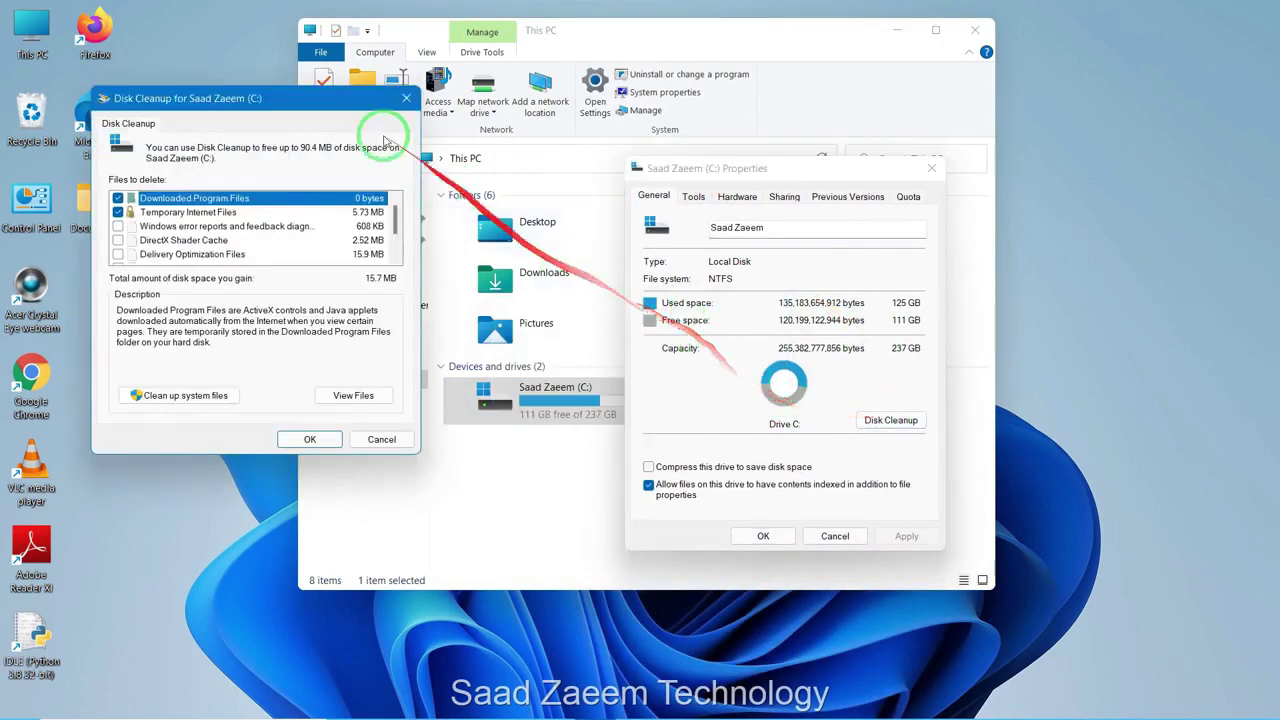
{"action": "left_click_drag", "start_coordinate": [263, 95], "coordinate": [543, 139]}
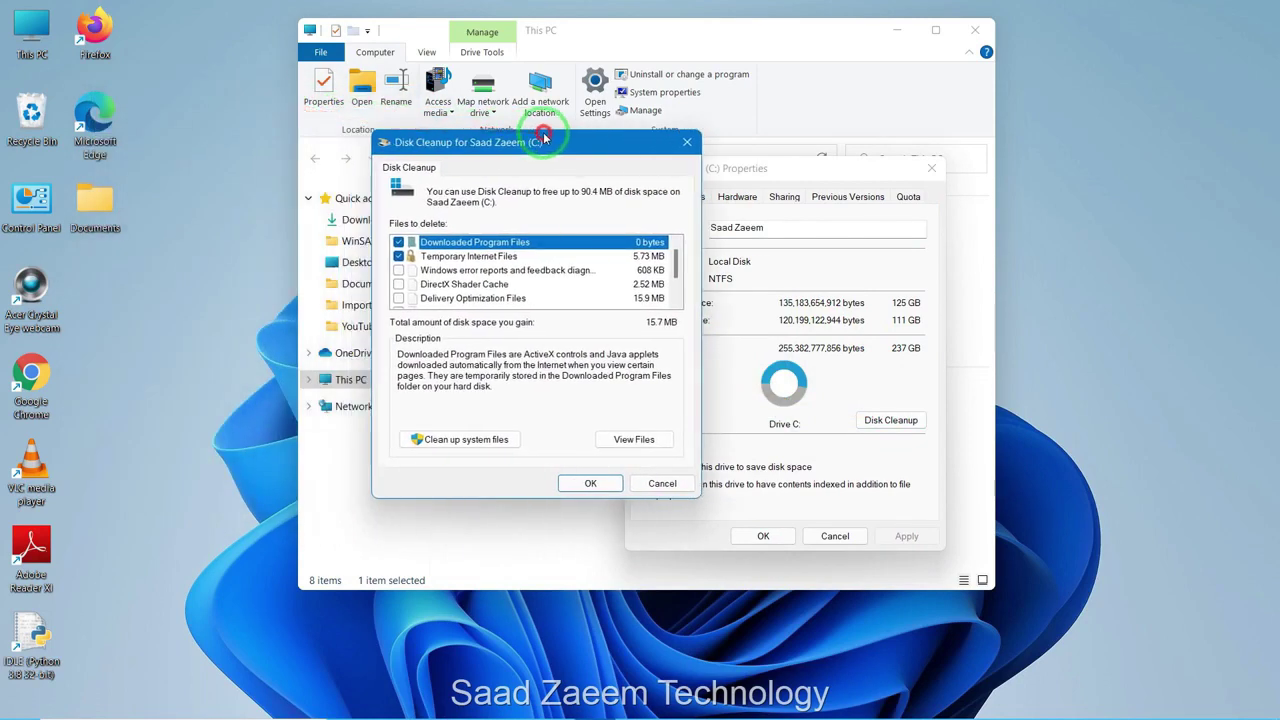
{"action": "scroll", "coordinate": [518, 283], "scroll_direction": "down", "scroll_amount": 2}
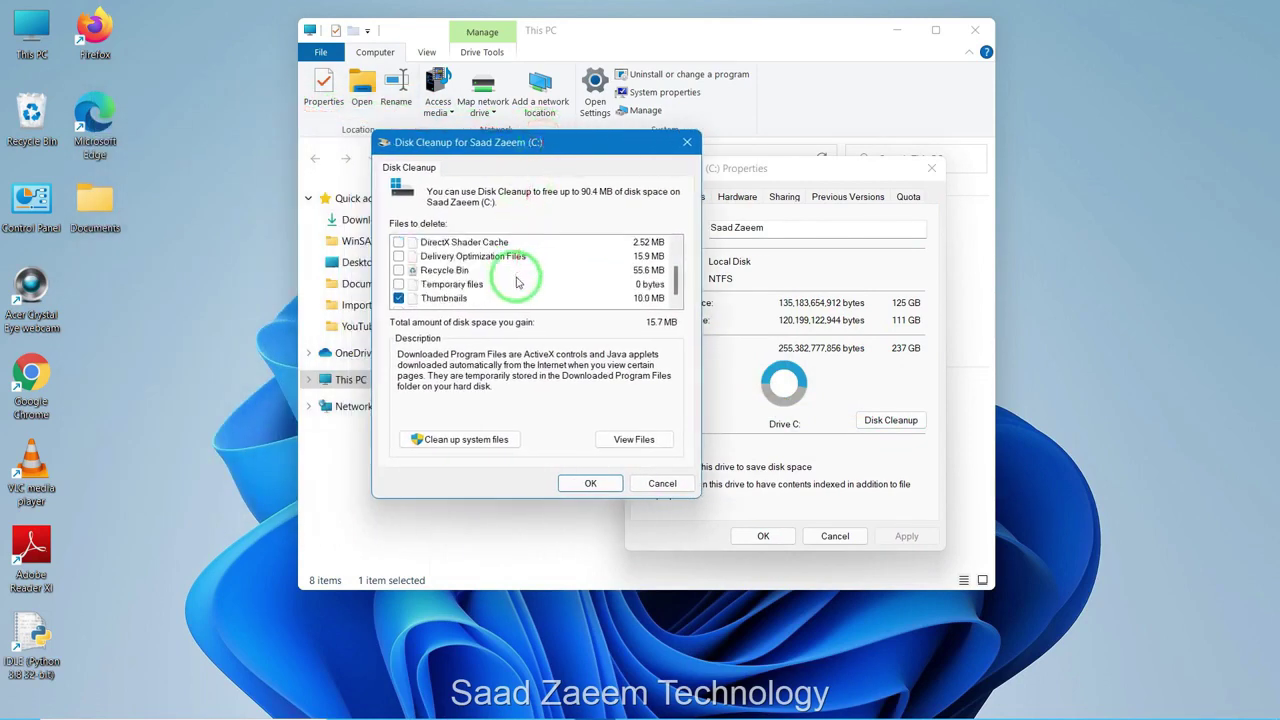
{"action": "scroll", "coordinate": [518, 283], "scroll_direction": "up", "scroll_amount": 3}
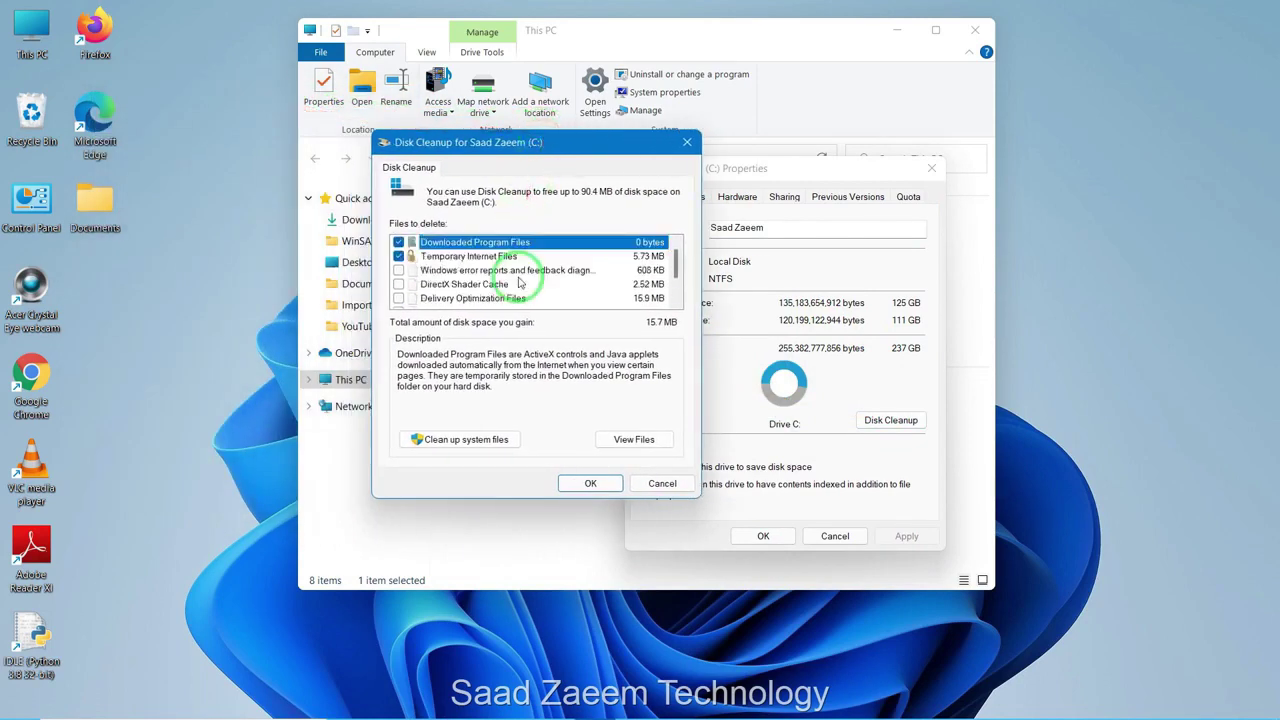
{"action": "left_click", "coordinate": [585, 485]}
{"action": "left_click", "coordinate": [660, 388]}
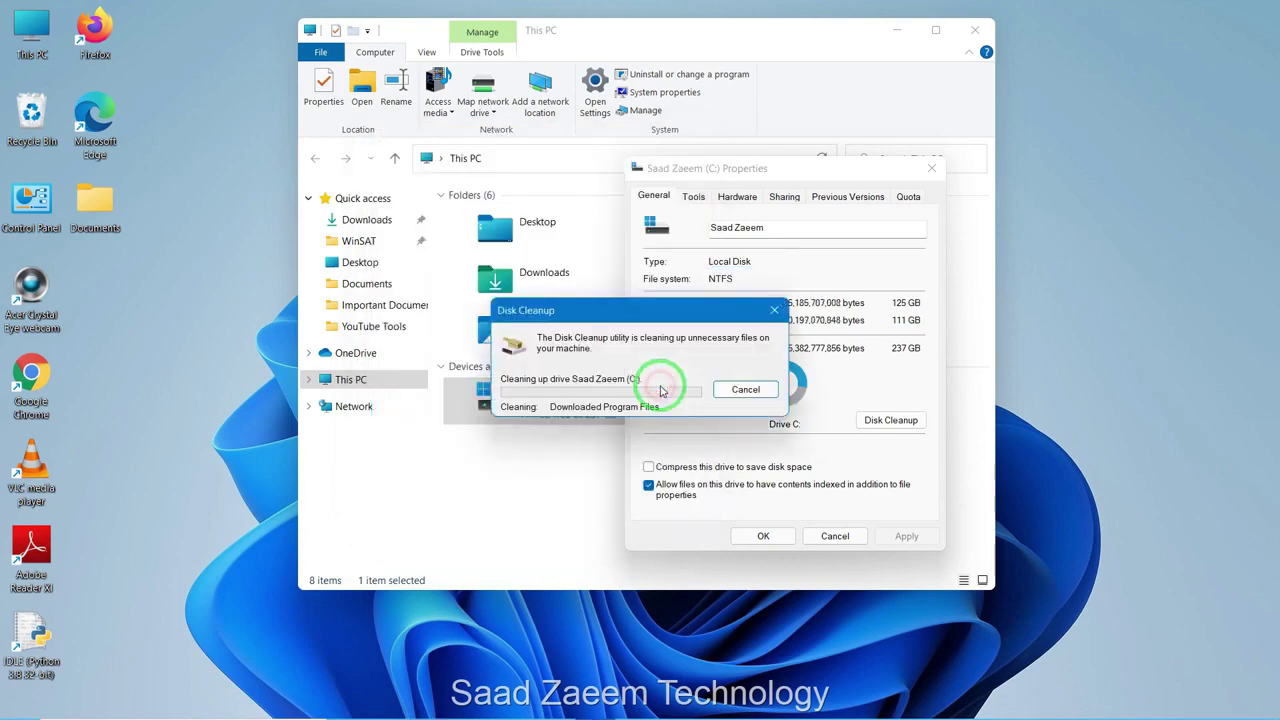
{"action": "left_click_drag", "start_coordinate": [603, 300], "coordinate": [395, 183]}
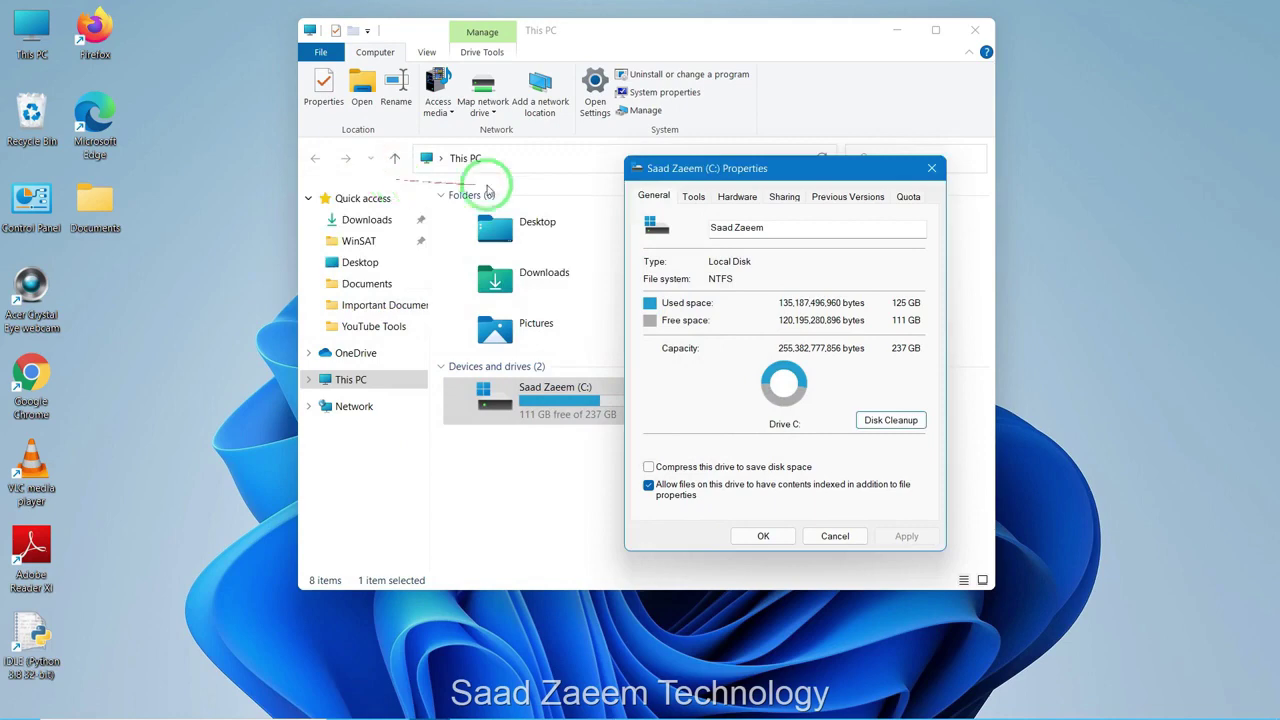
{"action": "left_click", "coordinate": [762, 533]}
{"action": "left_click", "coordinate": [745, 507]}
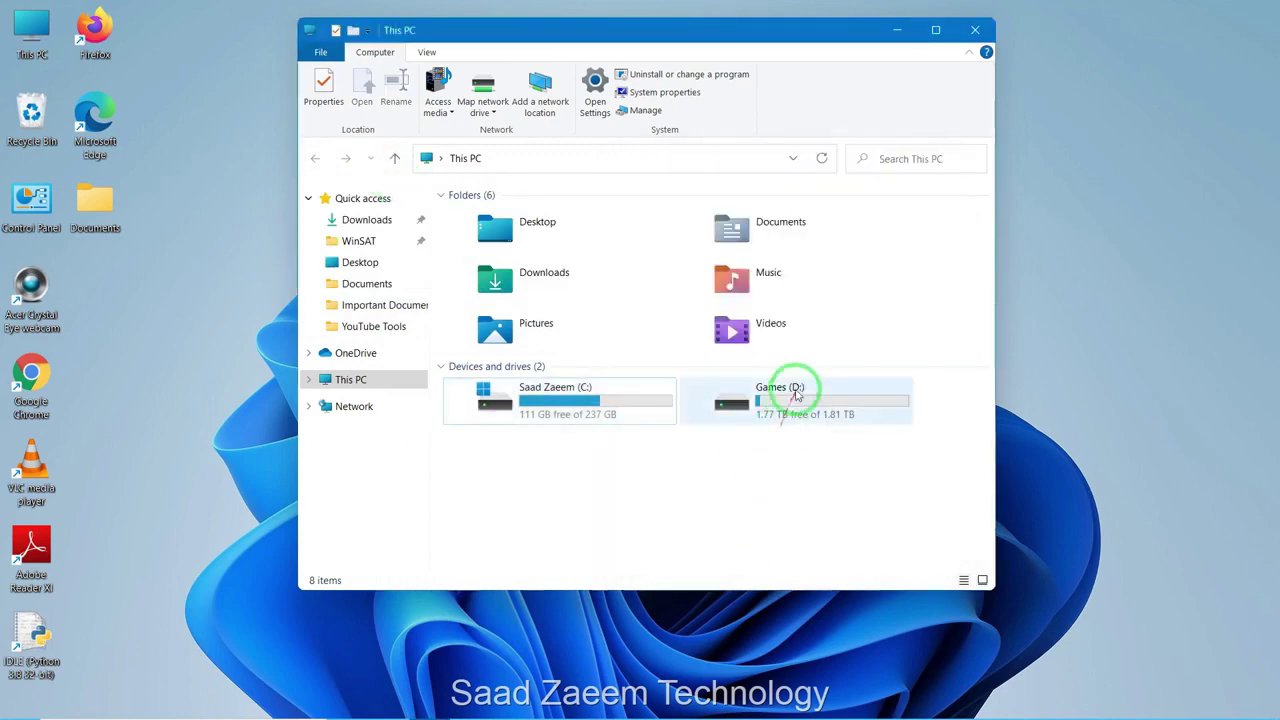
{"action": "key", "text": "alt+F4"}
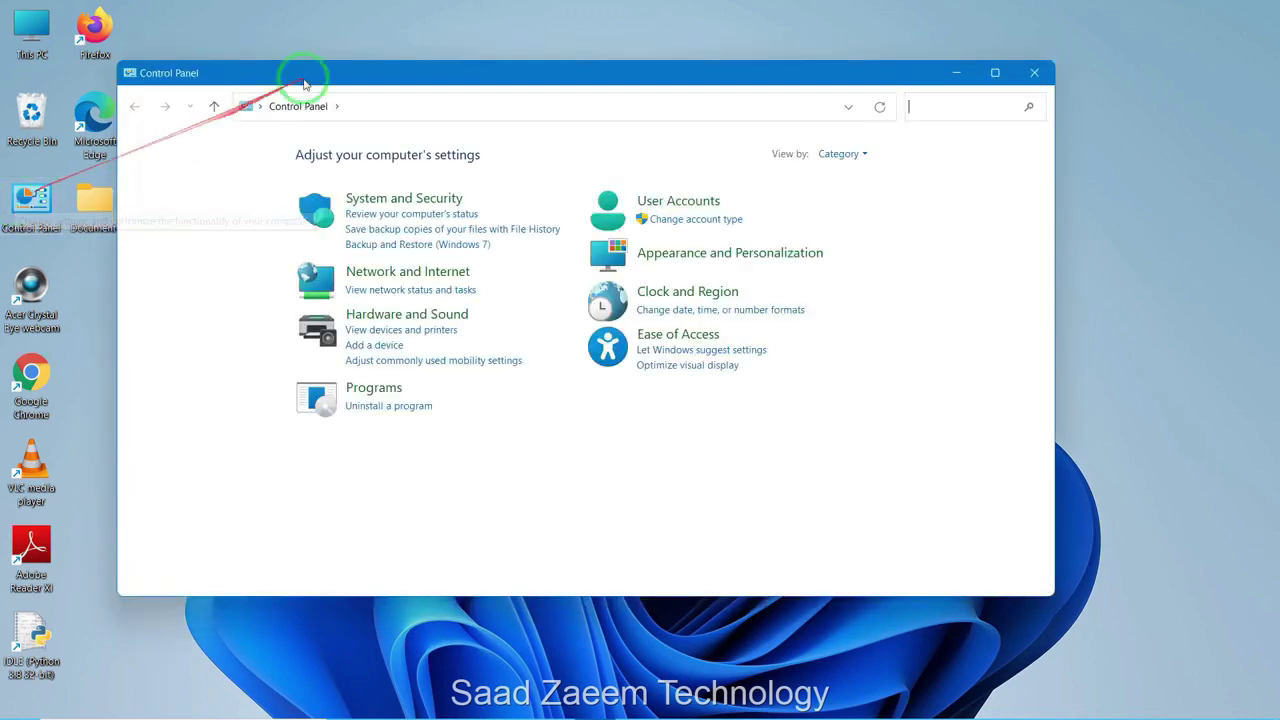
- Open the list of programs that can be uninstalled in Control Panel and look through it for unneeded software
{"action": "left_click_drag", "start_coordinate": [306, 80], "coordinate": [358, 70]}
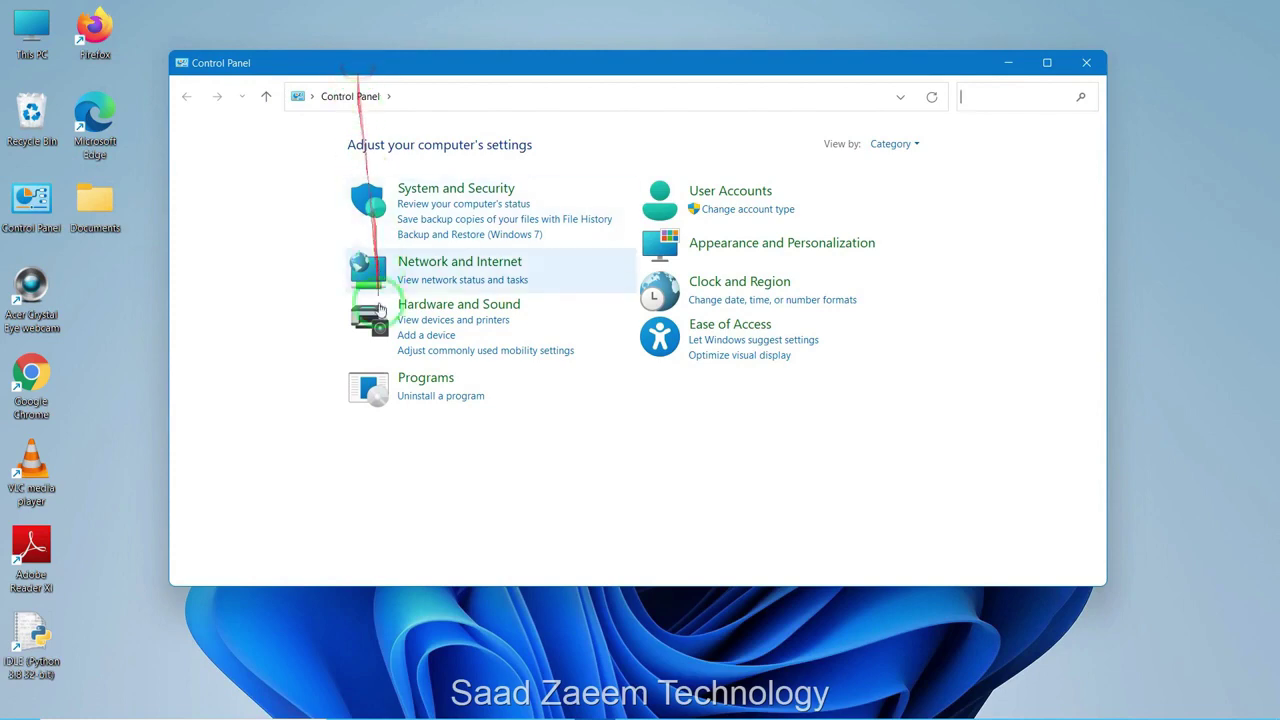
{"action": "left_click", "coordinate": [436, 400]}
{"action": "scroll", "coordinate": [430, 380], "scroll_direction": "down", "scroll_amount": 10}
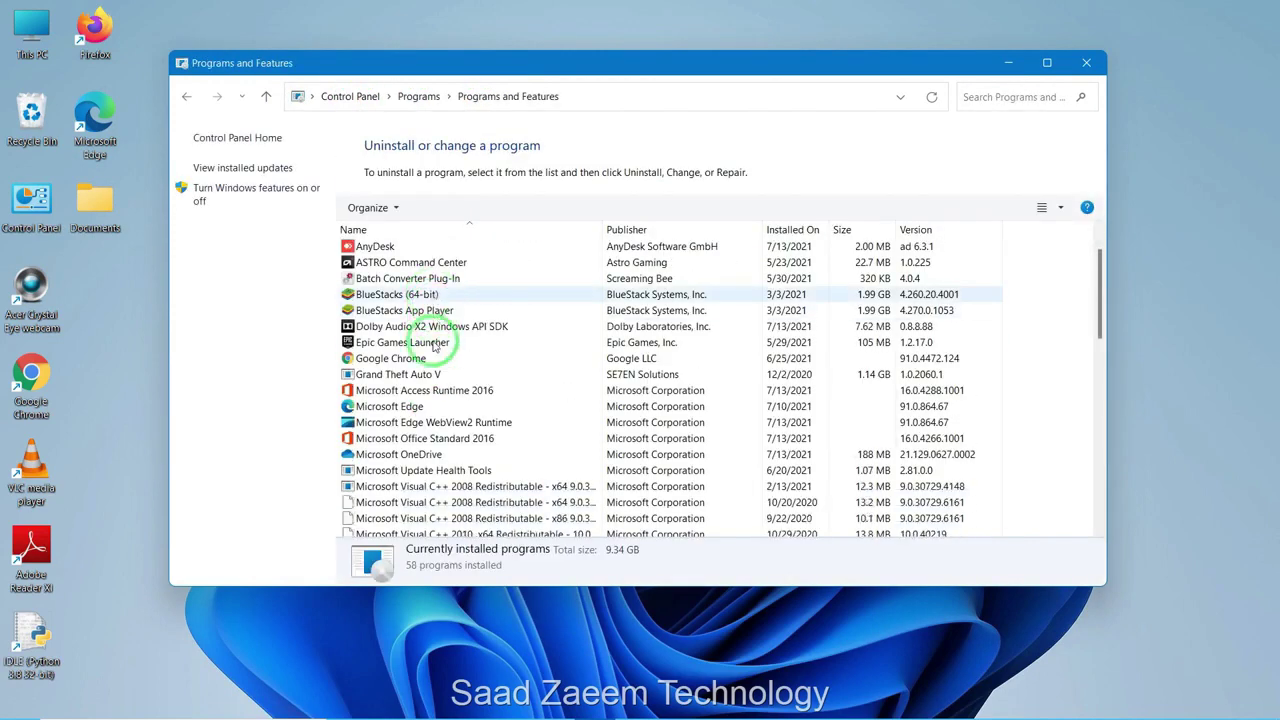
{"action": "scroll", "coordinate": [436, 348], "scroll_direction": "down", "scroll_amount": 4}
{"action": "scroll", "coordinate": [434, 348], "scroll_direction": "up", "scroll_amount": 10}
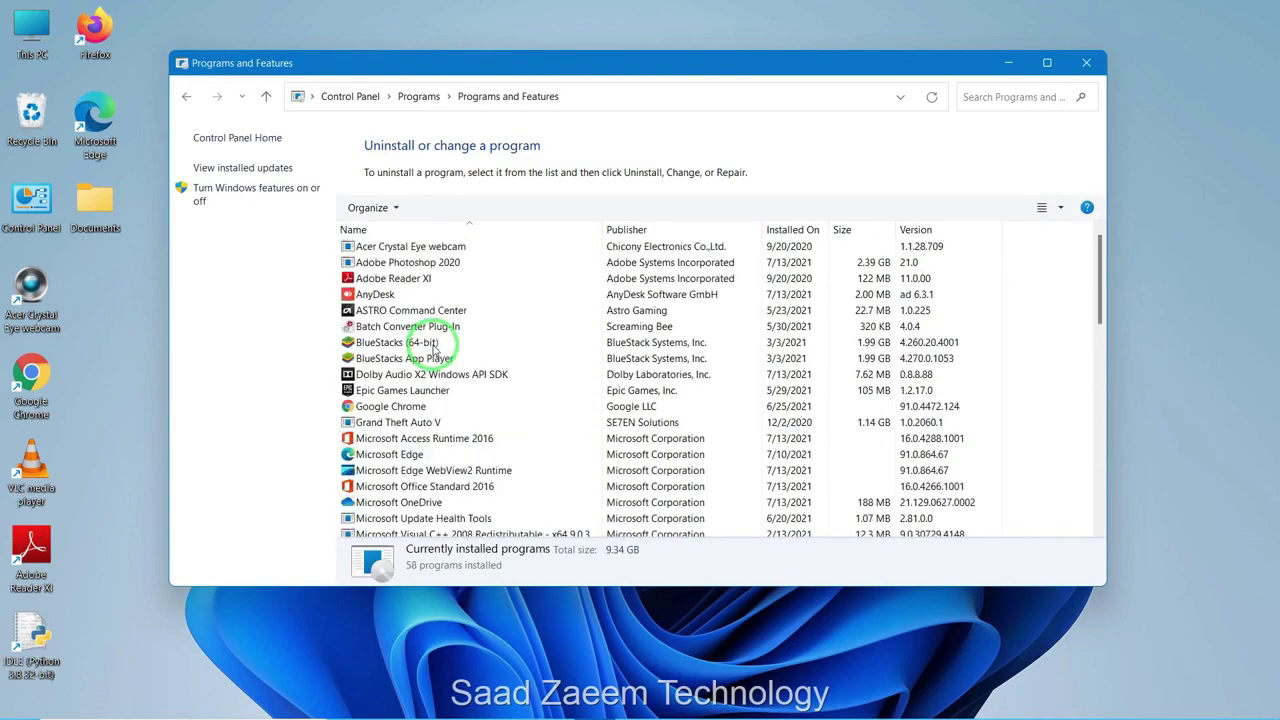
{"action": "left_click", "coordinate": [418, 278]}
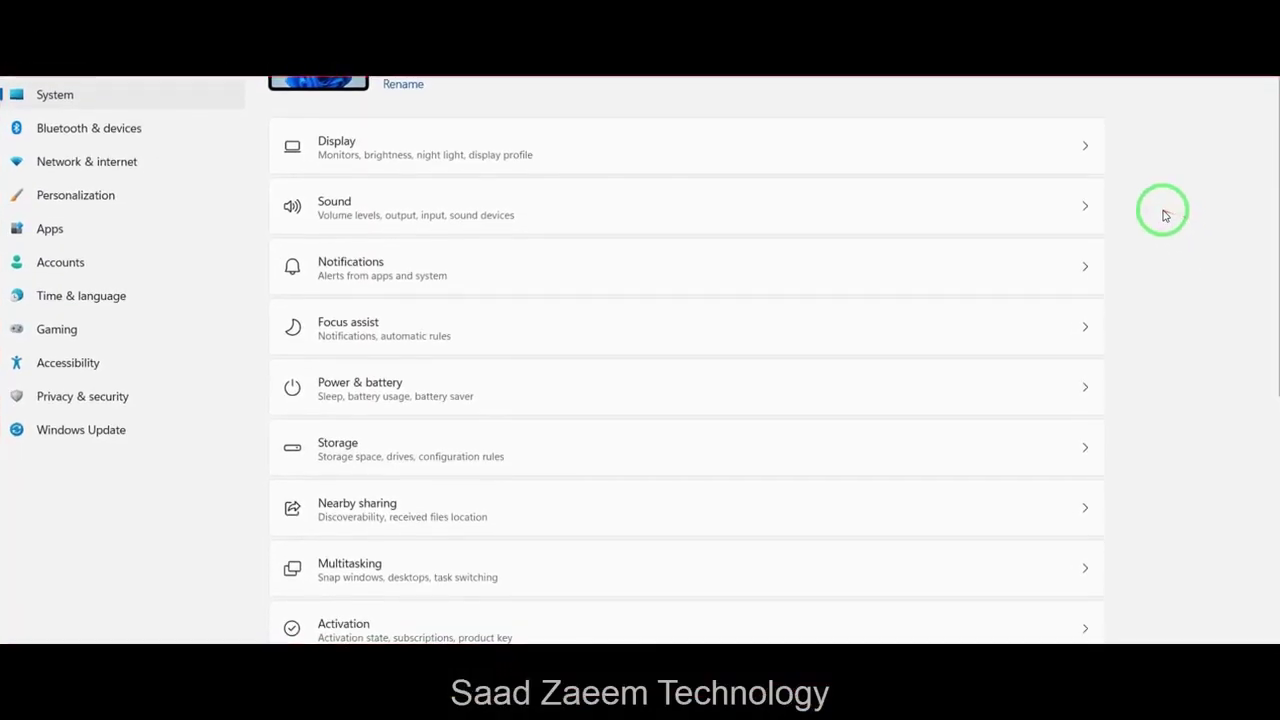
- Look through the installed apps under Apps & features in Settings and view the uninstall option for ASTRO Command Center
{"action": "left_click", "coordinate": [79, 238]}
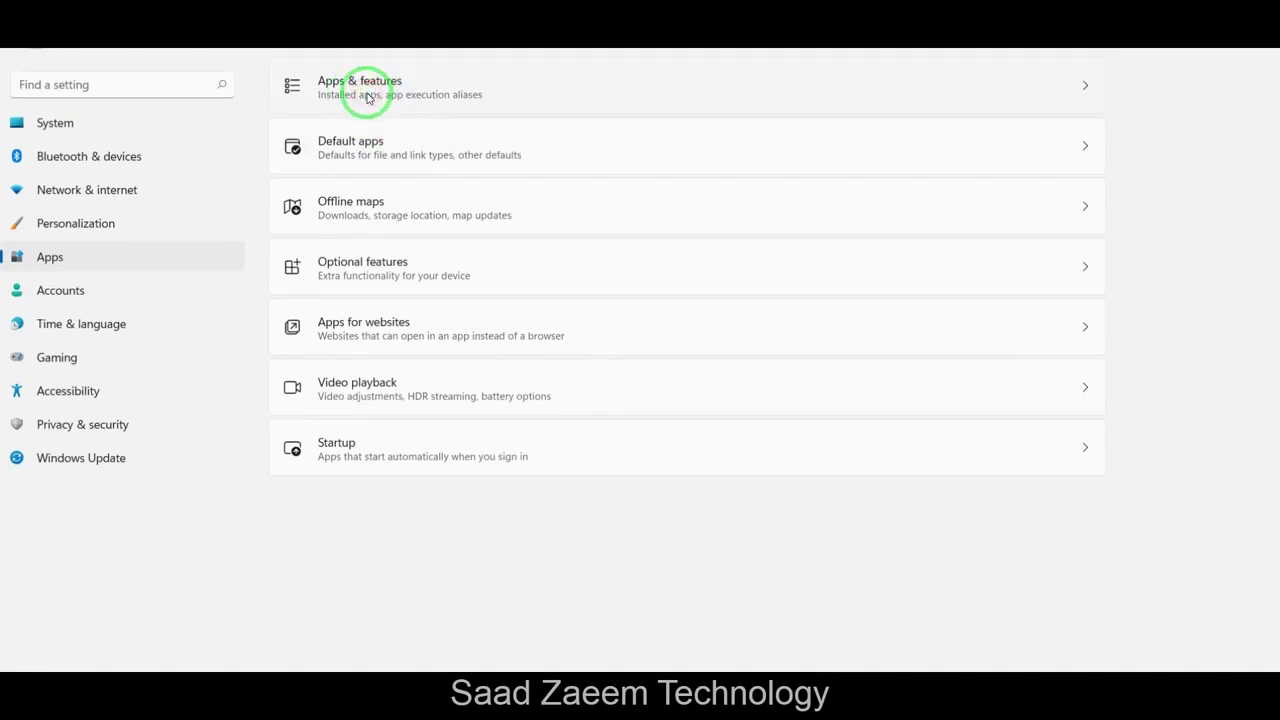
{"action": "left_click", "coordinate": [367, 97]}
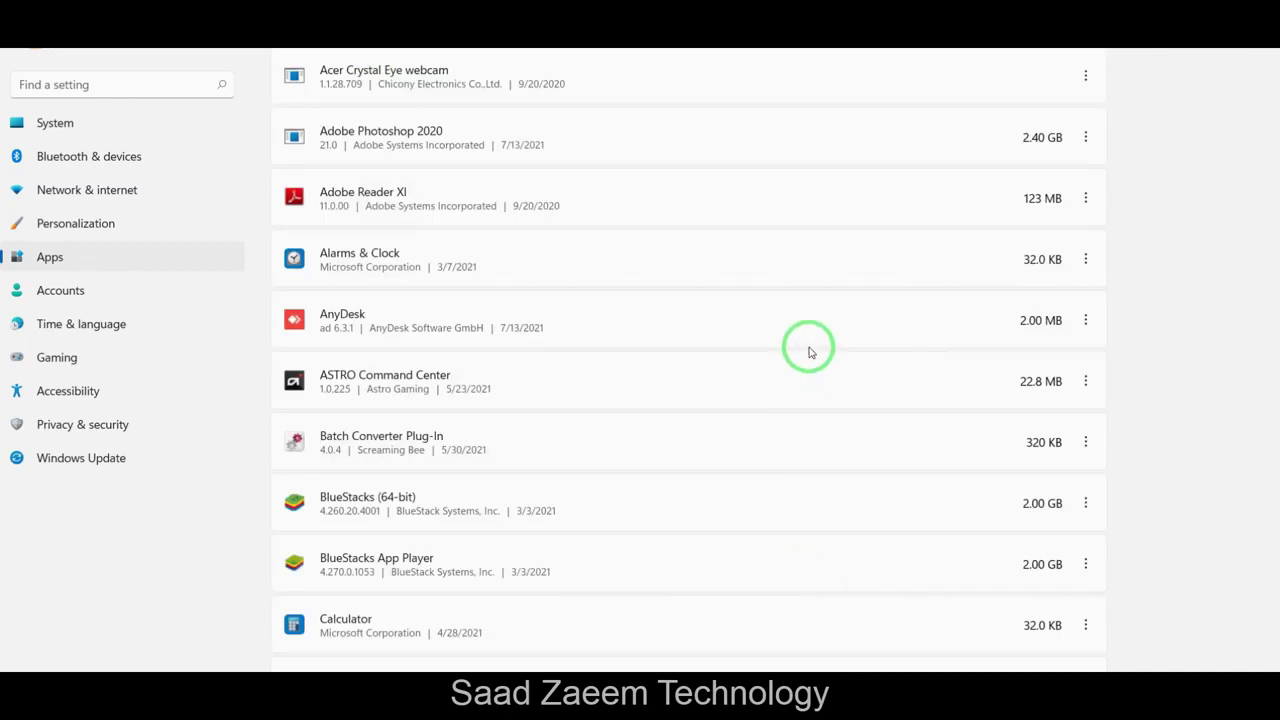
{"action": "scroll", "coordinate": [784, 339], "scroll_direction": "down", "scroll_amount": 1}
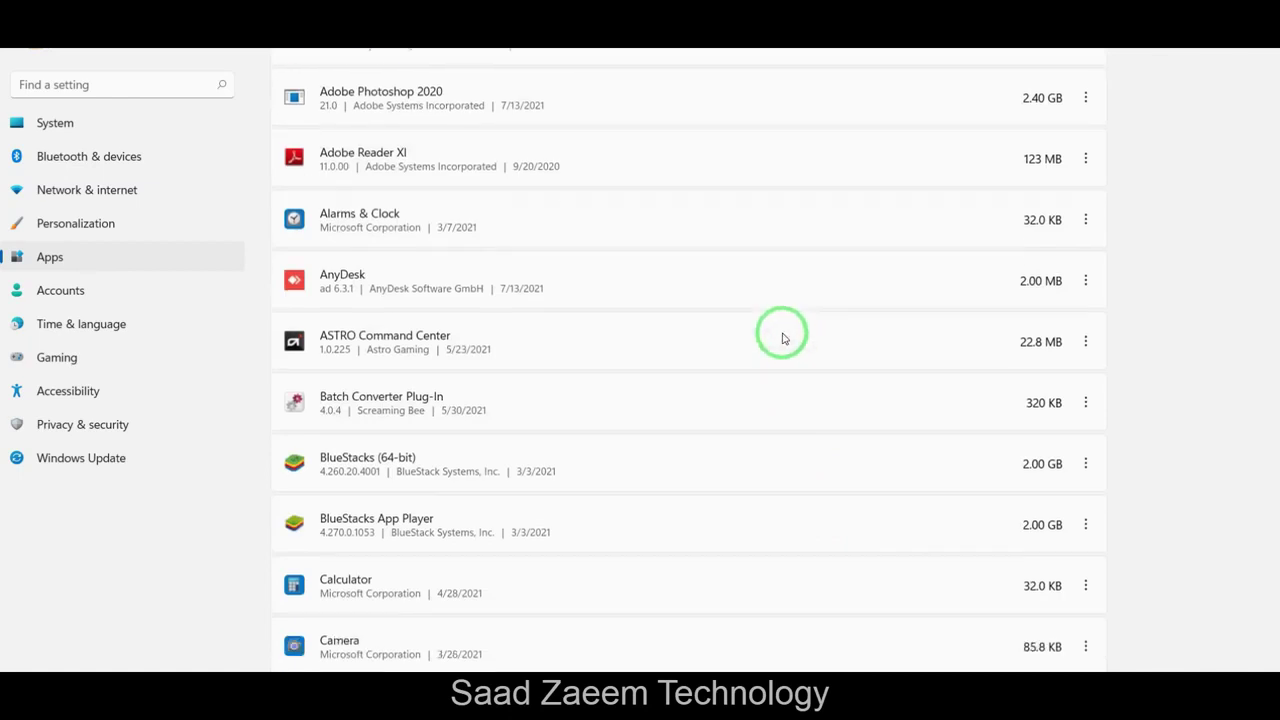
{"action": "scroll", "coordinate": [784, 339], "scroll_direction": "down", "scroll_amount": 1}
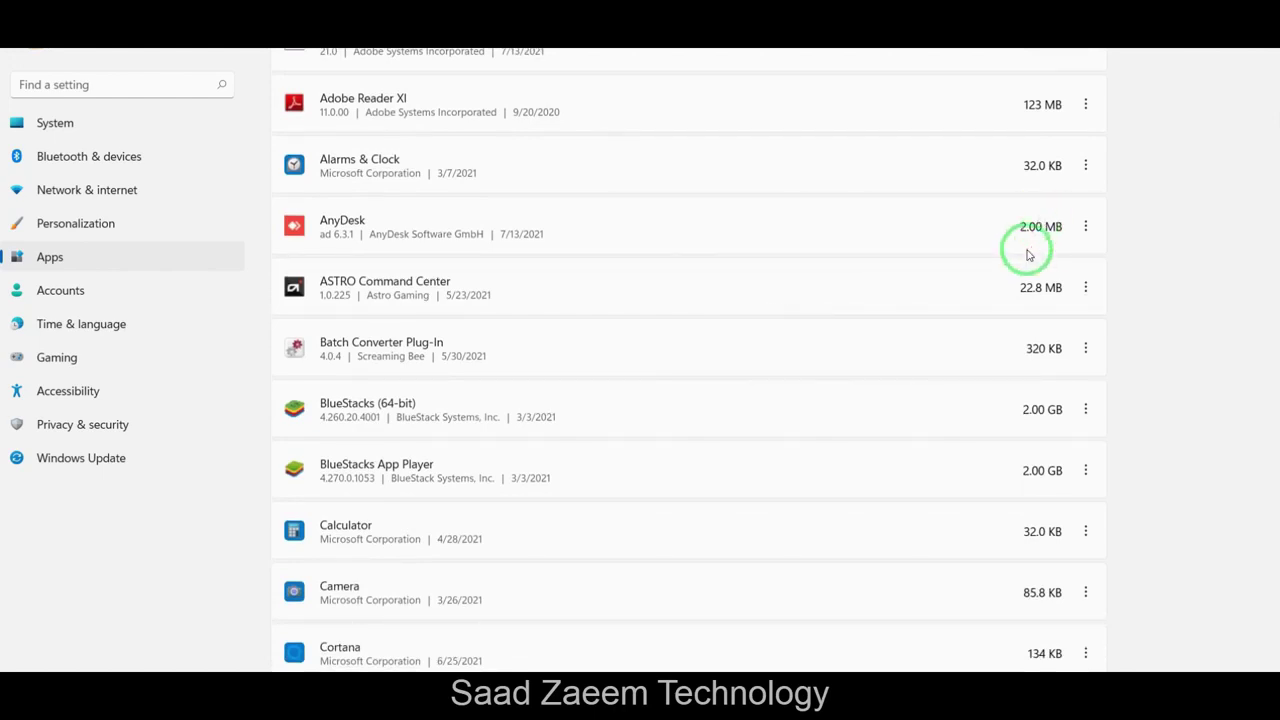
{"action": "left_click", "coordinate": [1085, 290]}
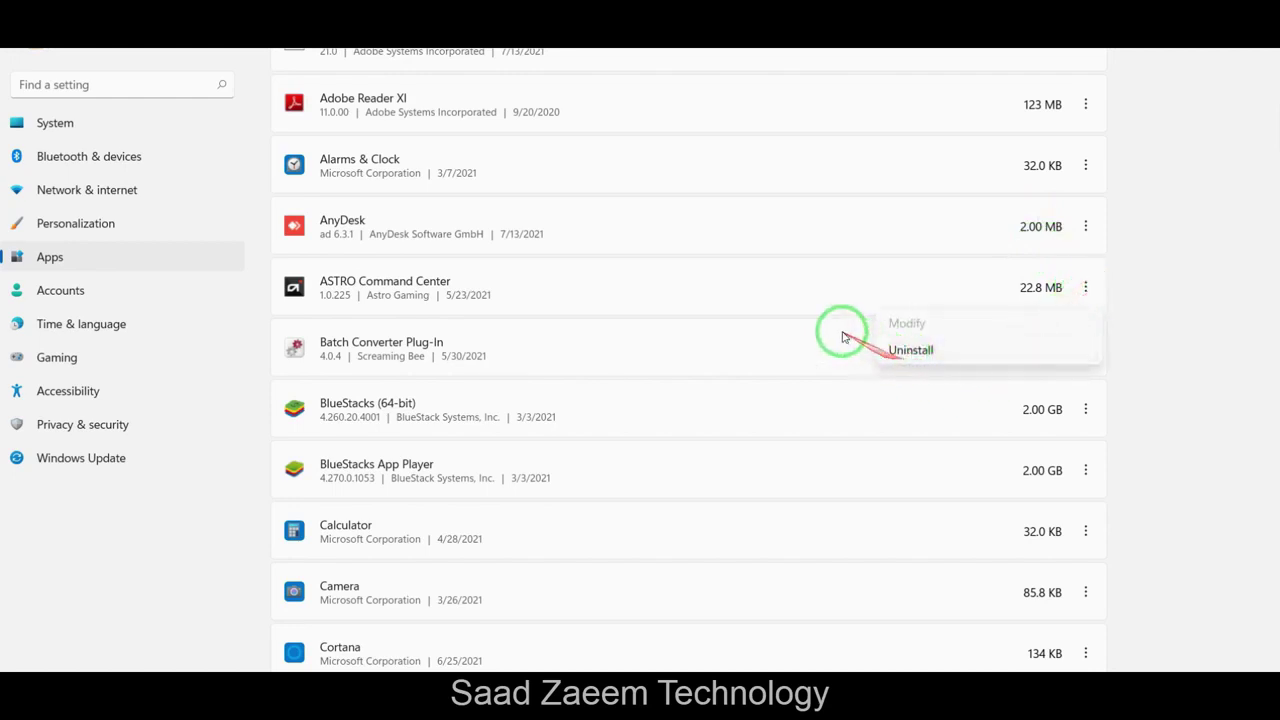
{"action": "left_click", "coordinate": [823, 297]}
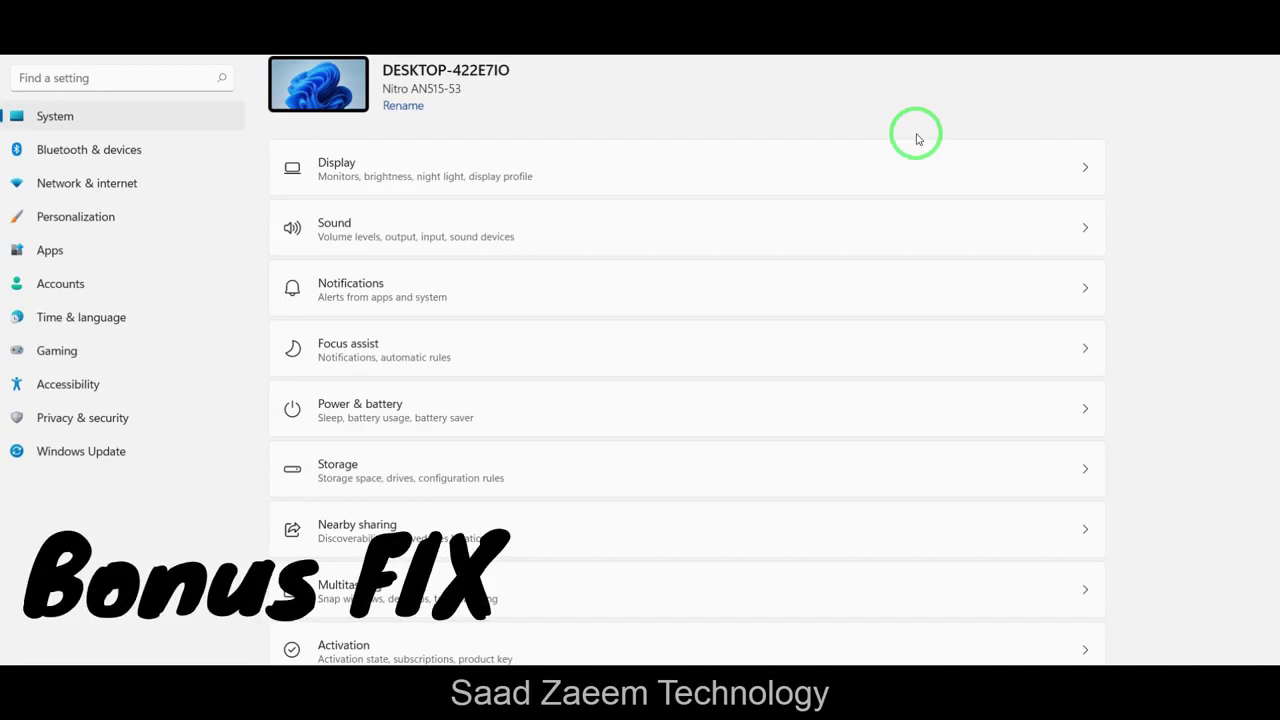
- Turn on Game Mode in the Gaming section of Settings
{"action": "left_click", "coordinate": [34, 352]}
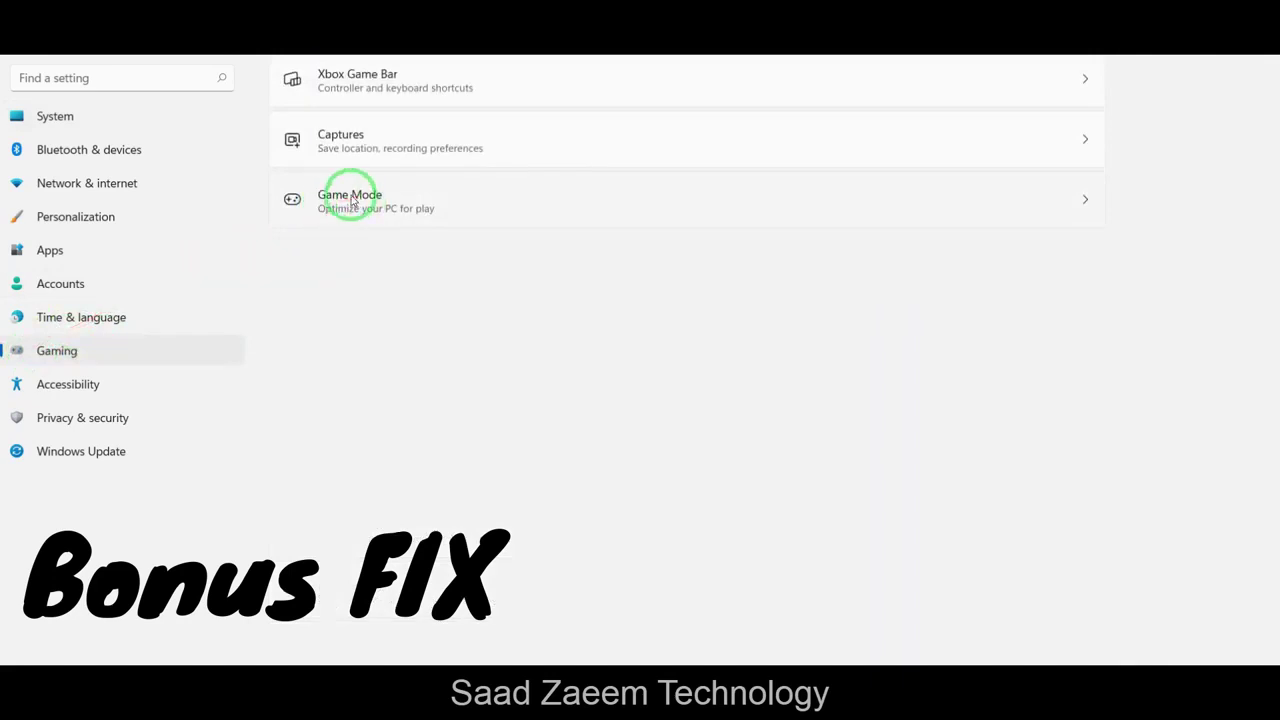
{"action": "left_click", "coordinate": [350, 200]}
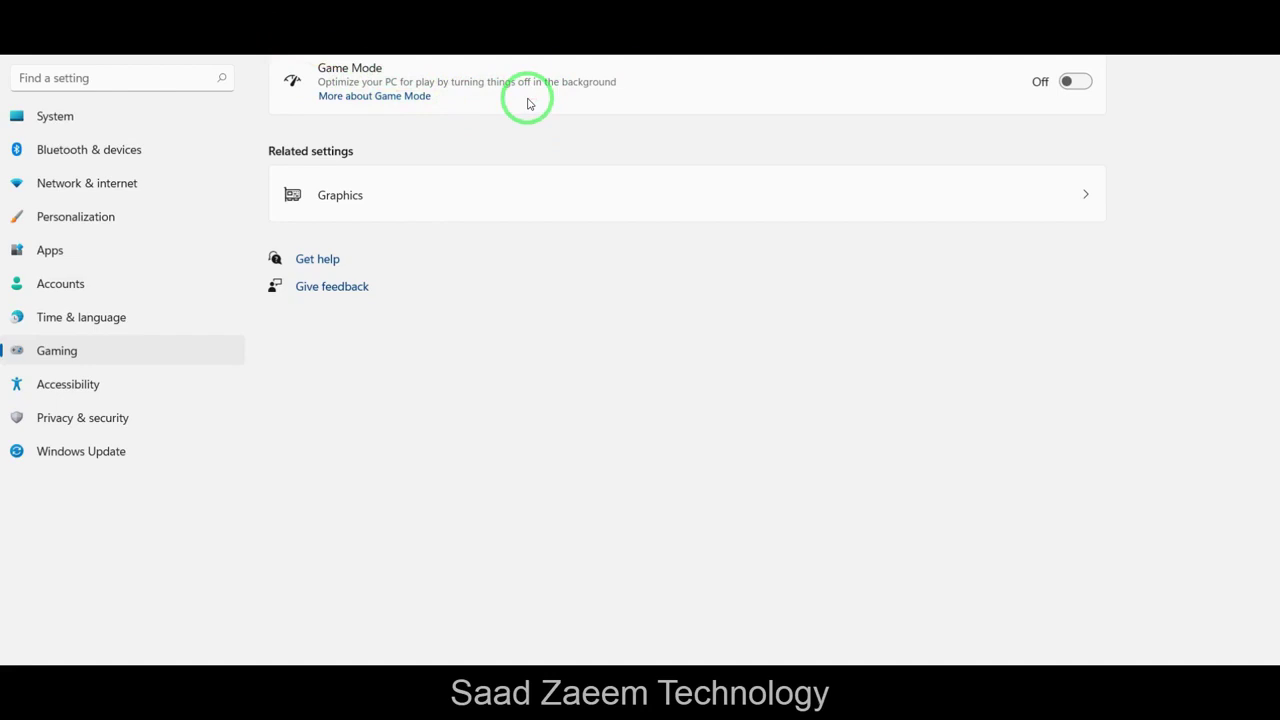
{"action": "left_click", "coordinate": [1058, 82]}
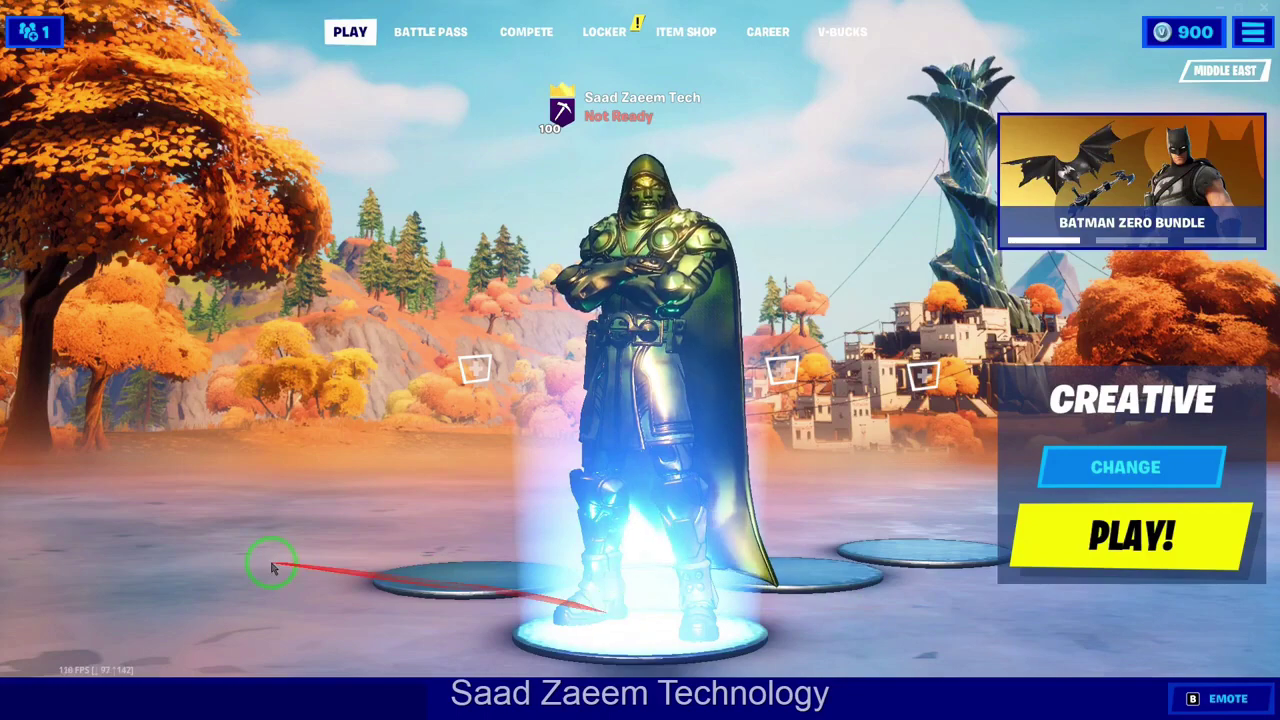
{"action": "left_click", "coordinate": [58, 698]}
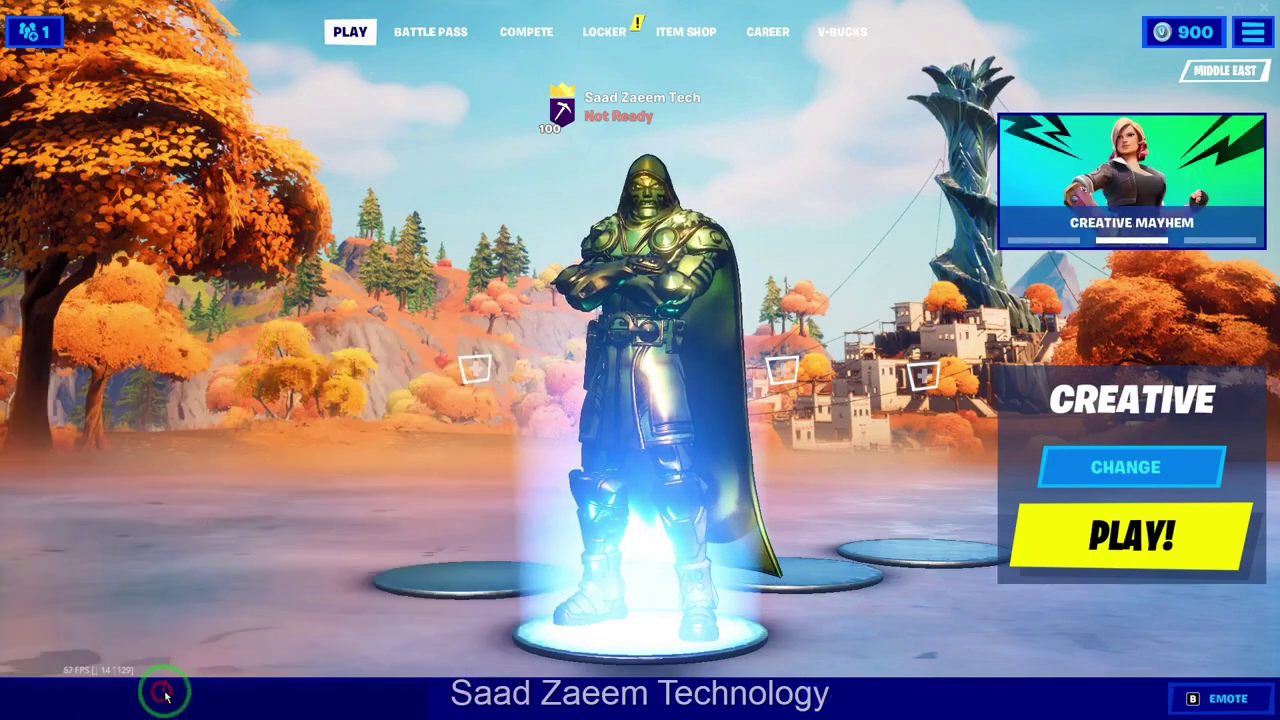
{"action": "left_click", "coordinate": [130, 694]}
{"action": "left_click", "coordinate": [229, 286]}
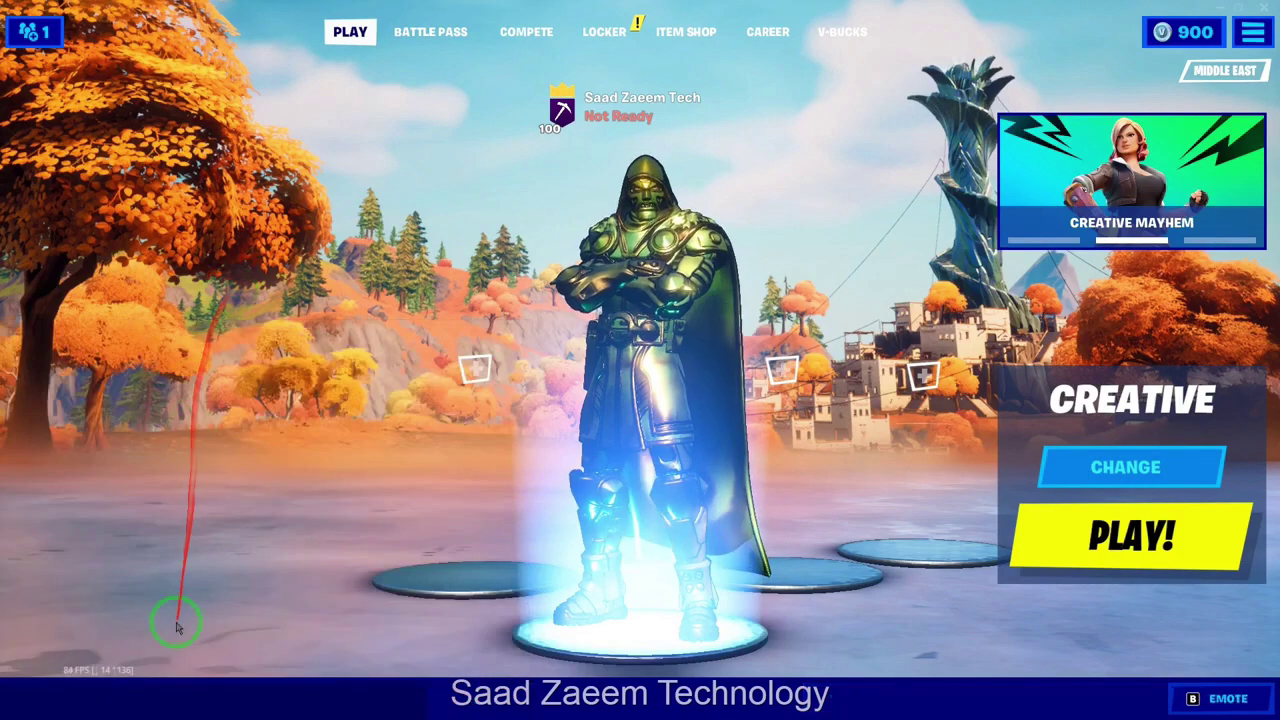
{"action": "left_click", "coordinate": [103, 697]}
{"action": "left_click", "coordinate": [243, 229]}
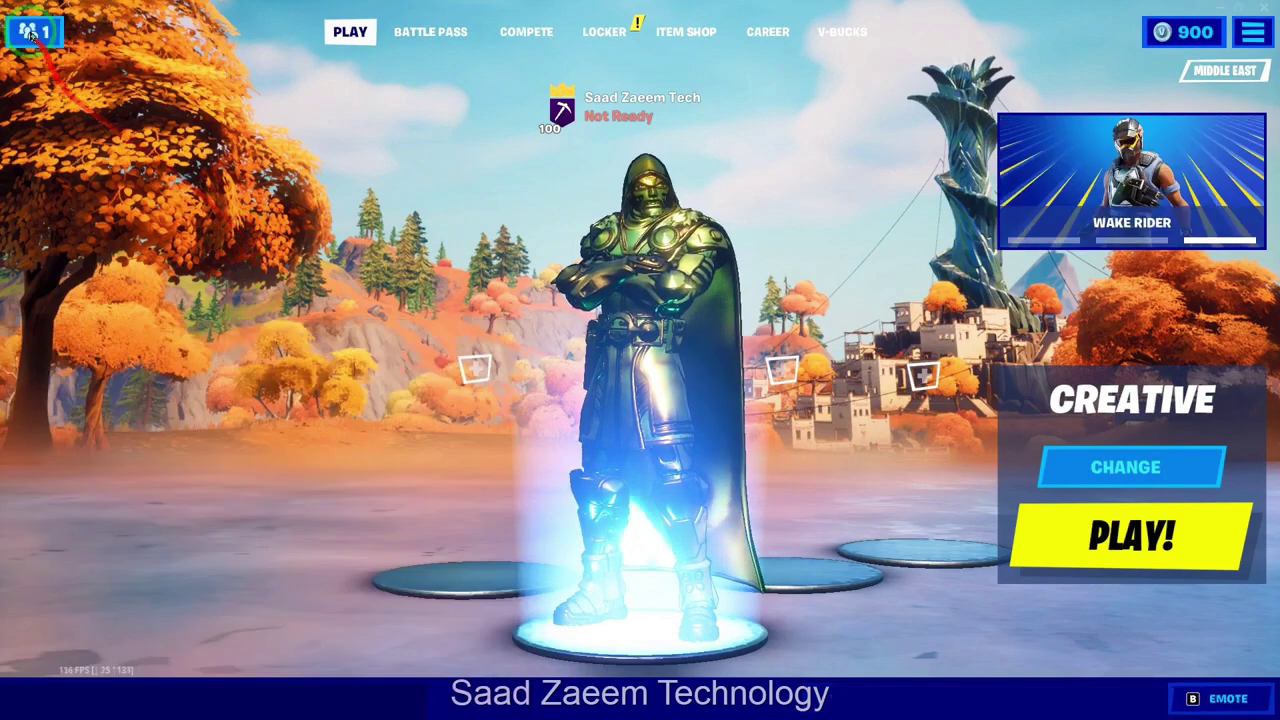
{"action": "left_click", "coordinate": [33, 32]}
{"action": "left_click", "coordinate": [245, 350]}
{"action": "left_click", "coordinate": [126, 677]}
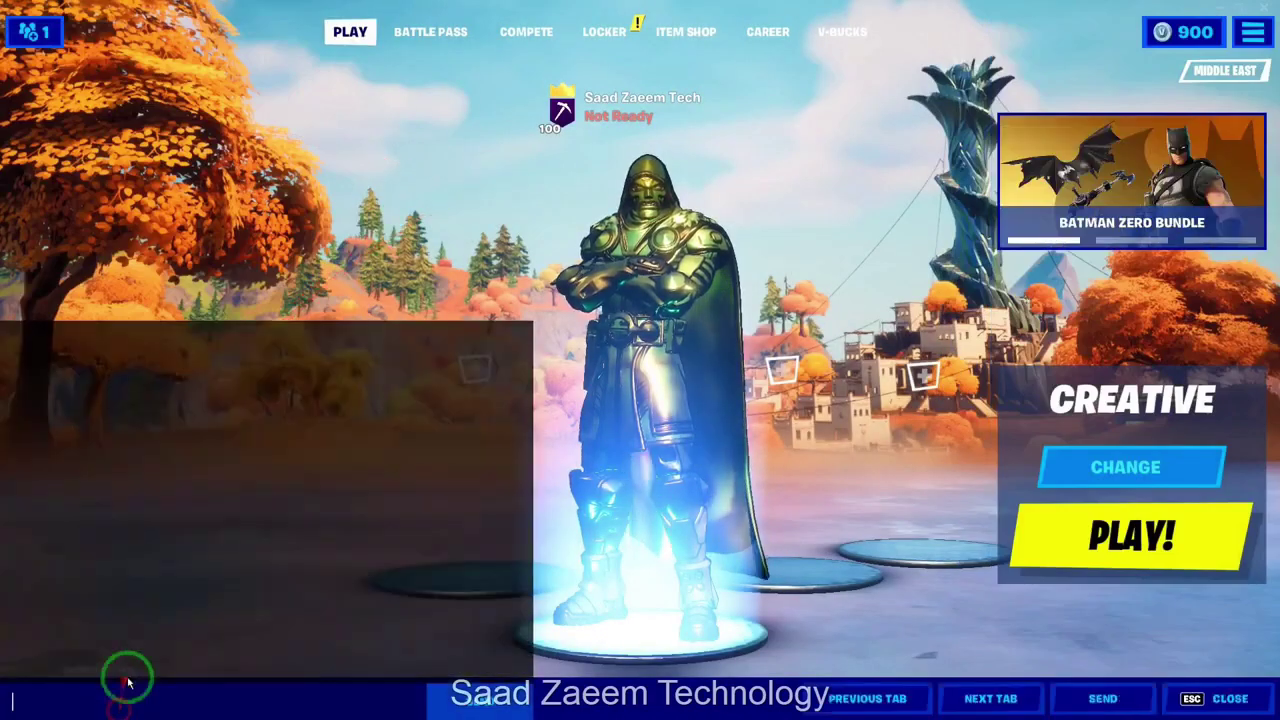
{"action": "left_click", "coordinate": [648, 242]}
- Set the rendering mode to Performance (Alpha) in Fortnite's video settings, accept the restart notice, apply the change and return to the lobby
{"action": "left_click", "coordinate": [1253, 32]}
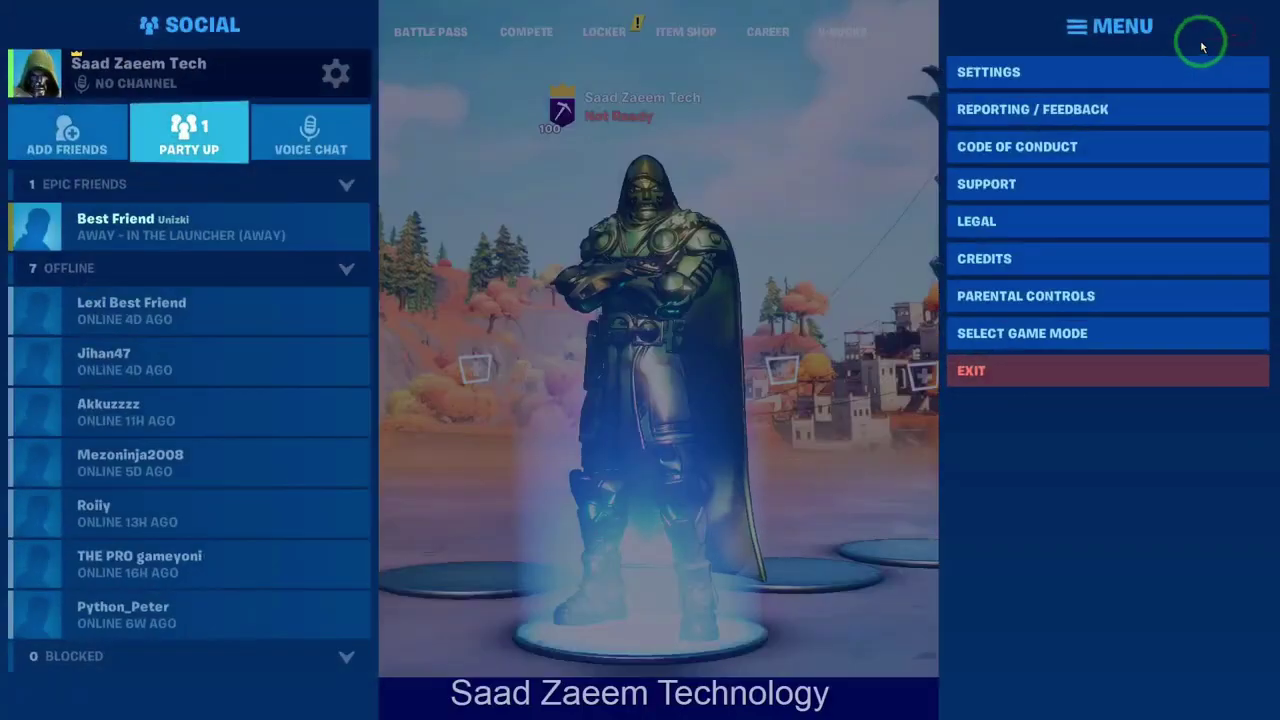
{"action": "left_click", "coordinate": [1119, 77]}
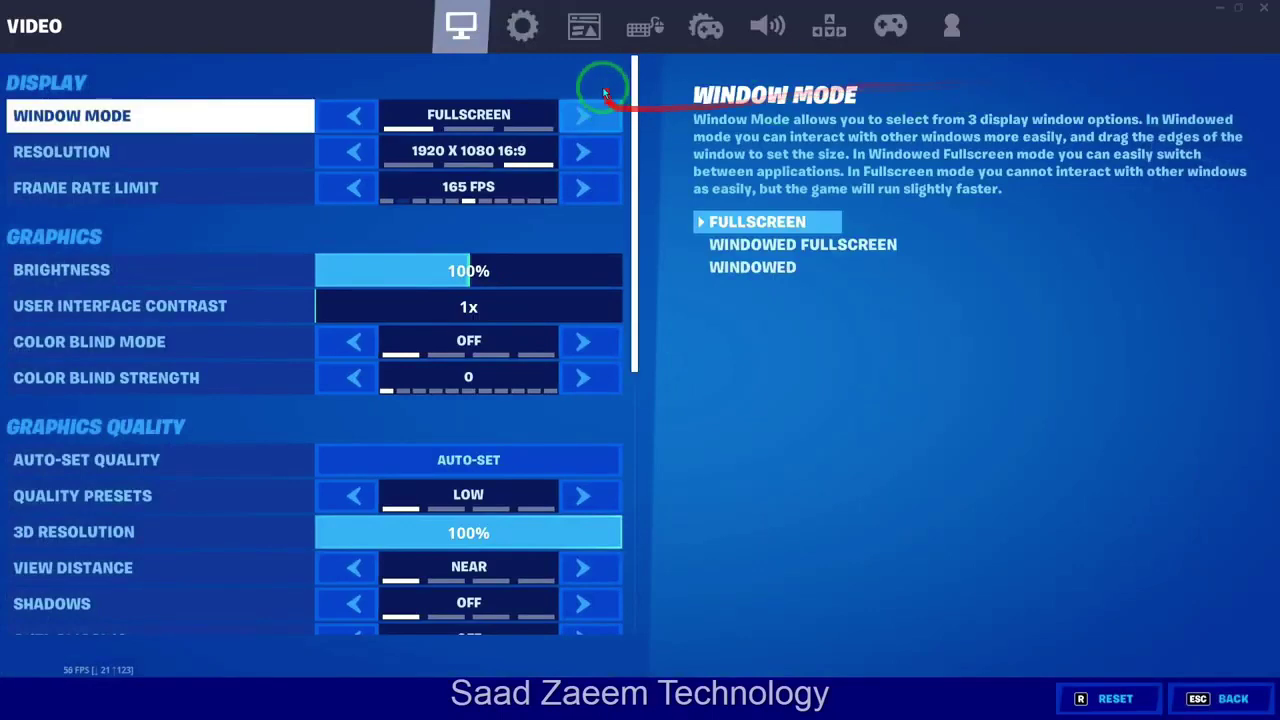
{"action": "scroll", "coordinate": [574, 497], "scroll_direction": "down", "scroll_amount": 1}
{"action": "scroll", "coordinate": [574, 497], "scroll_direction": "down", "scroll_amount": 10}
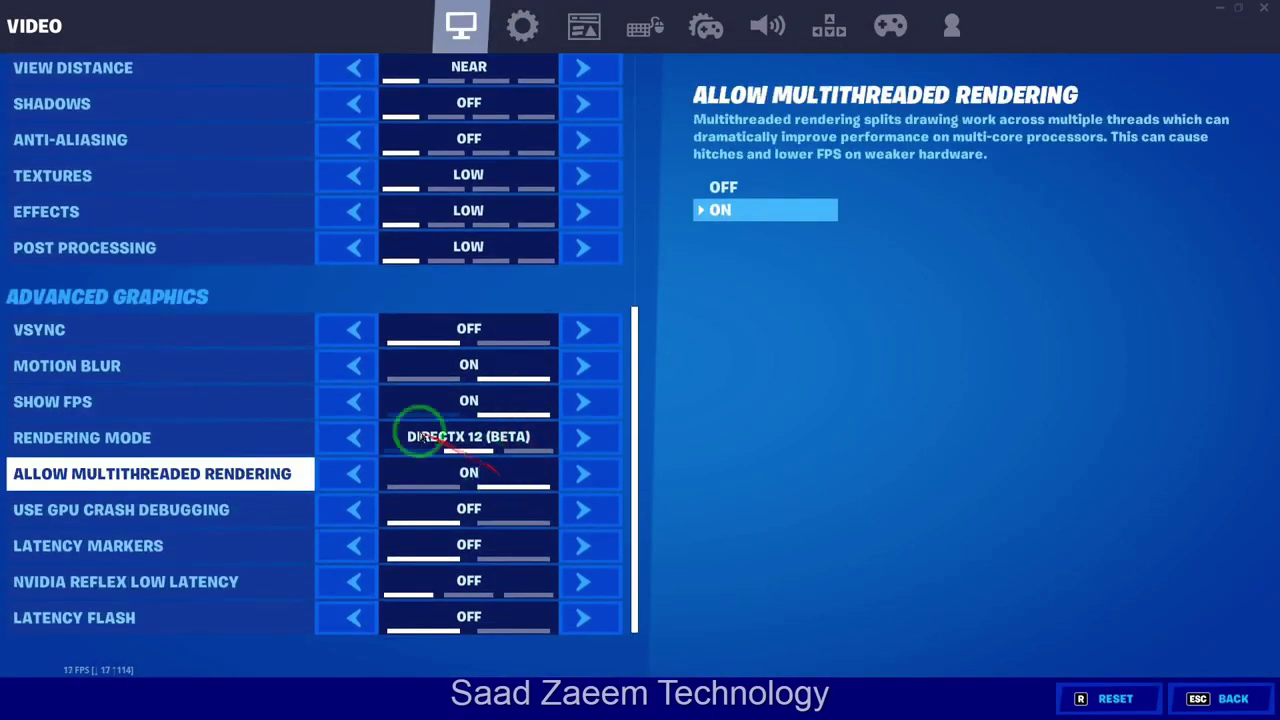
{"action": "scroll", "coordinate": [476, 455], "scroll_direction": "up", "scroll_amount": 1}
{"action": "scroll", "coordinate": [476, 455], "scroll_direction": "up", "scroll_amount": 2}
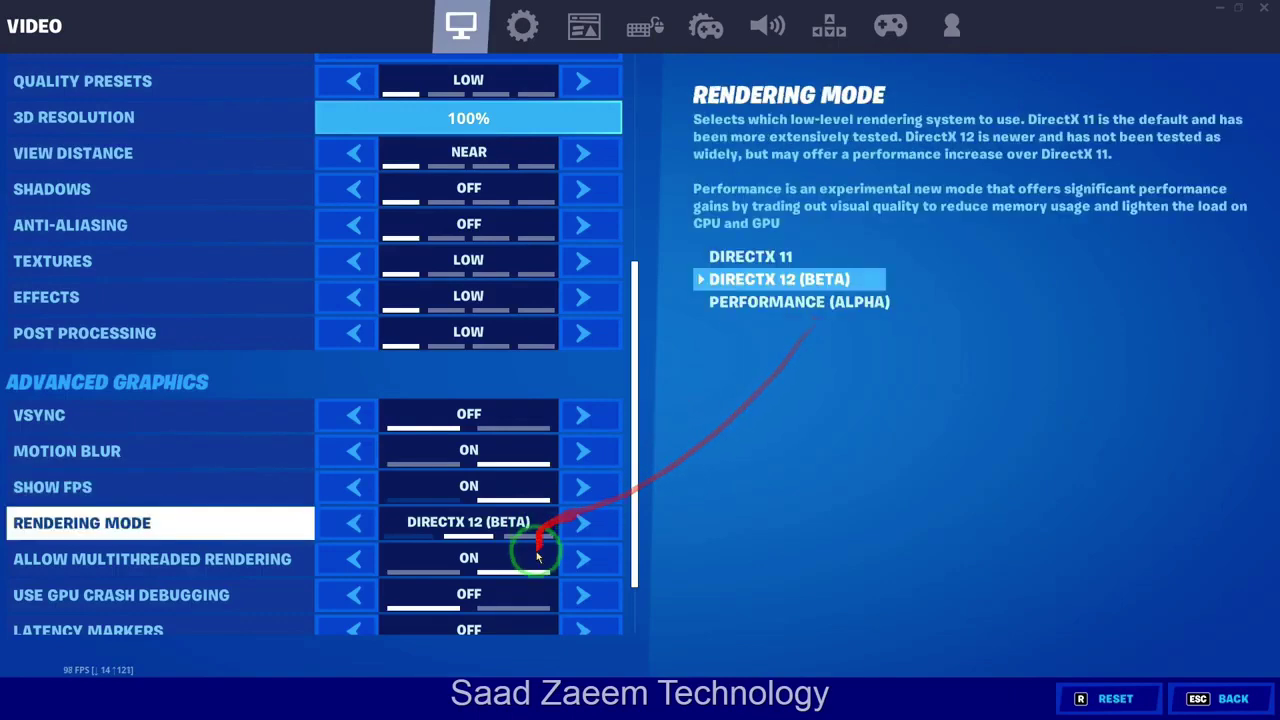
{"action": "left_click", "coordinate": [585, 522]}
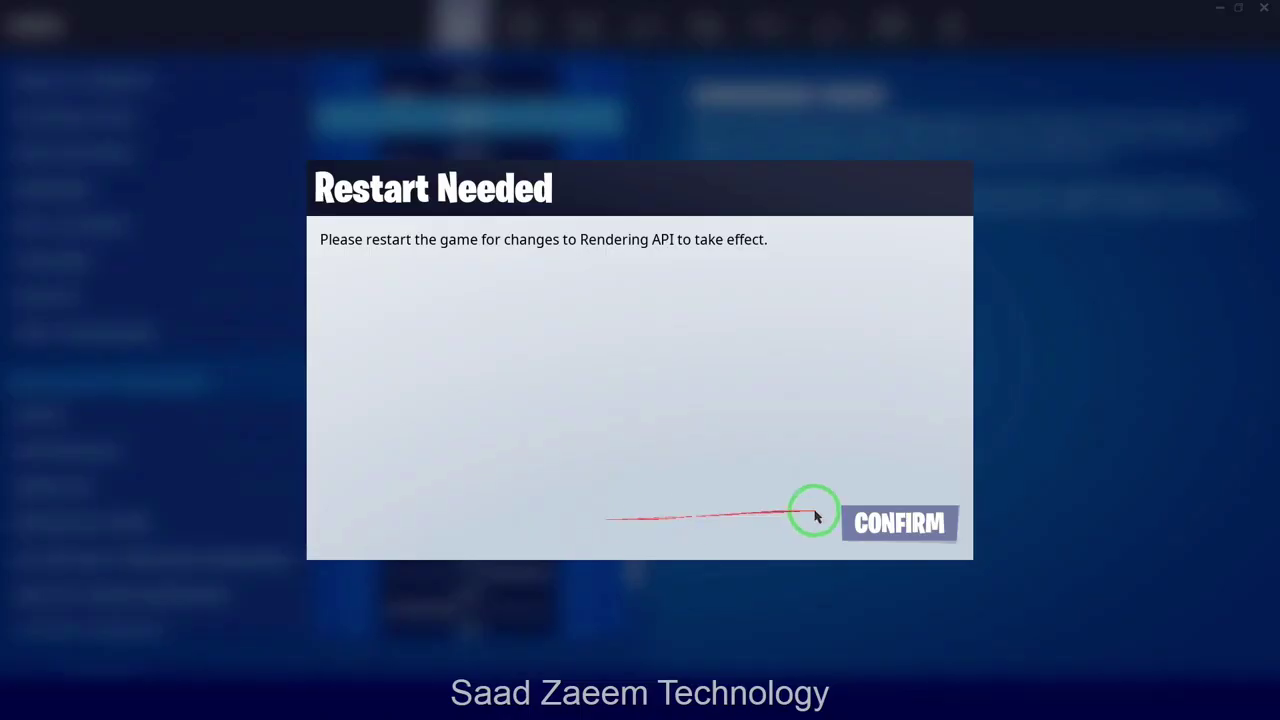
{"action": "left_click", "coordinate": [888, 528]}
{"action": "left_click", "coordinate": [886, 530]}
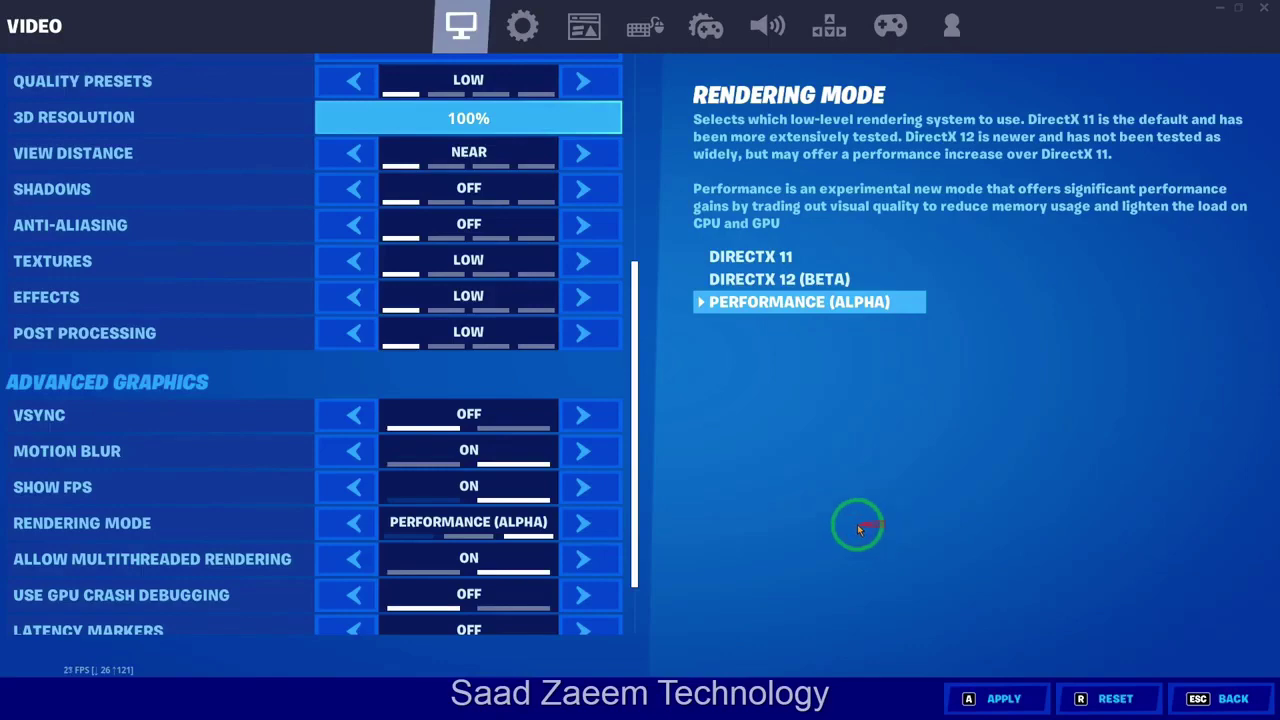
{"action": "left_click", "coordinate": [1003, 698]}
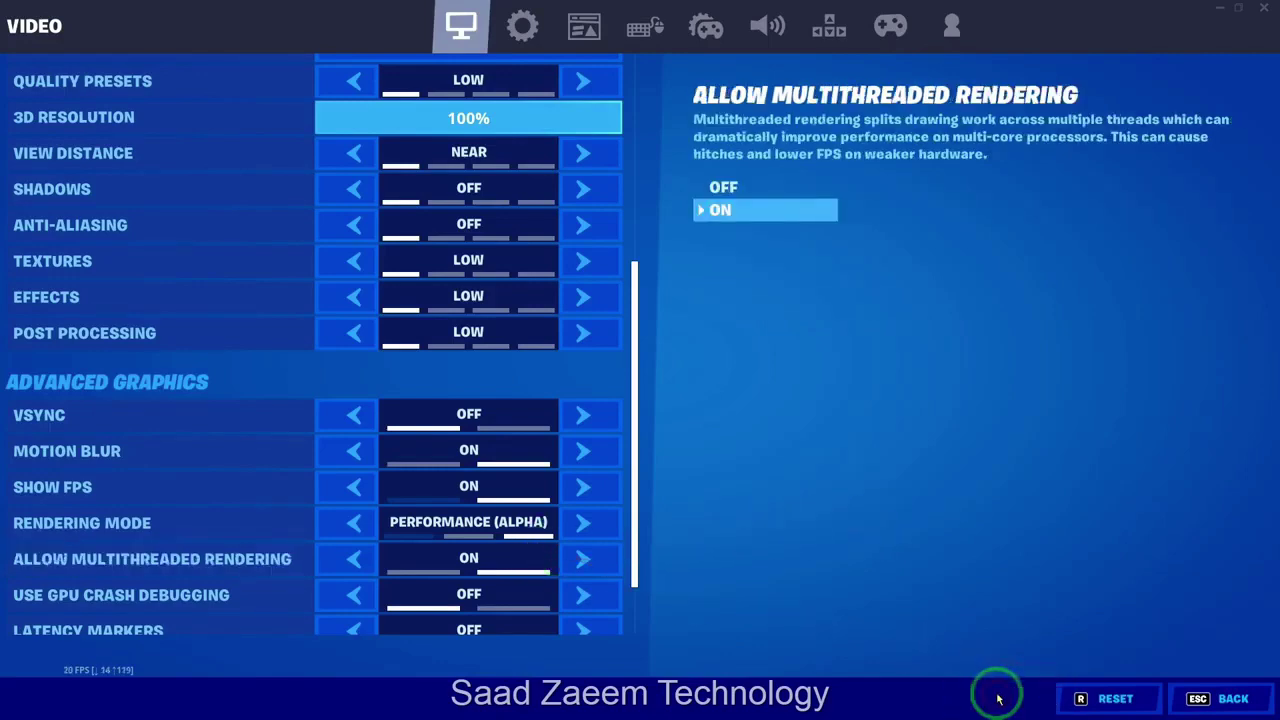
{"action": "key", "text": "Escape"}
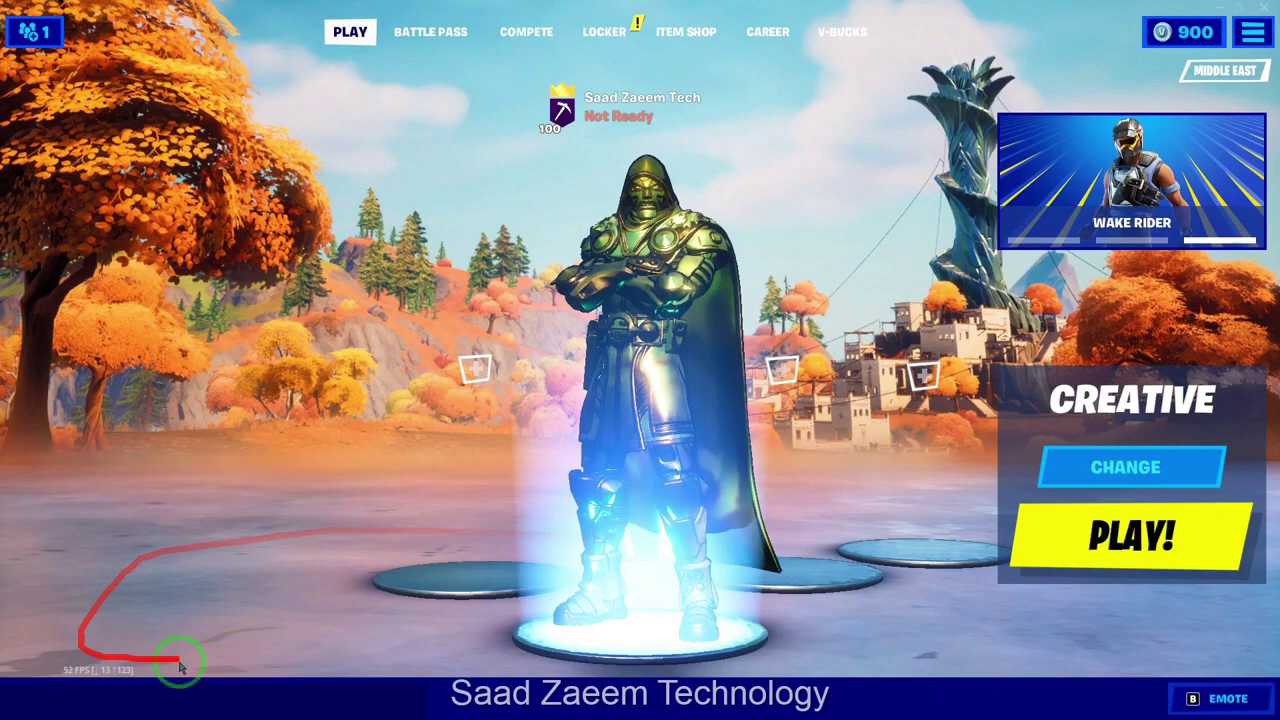
{"action": "left_click", "coordinate": [125, 698]}
{"action": "left_click", "coordinate": [200, 305]}
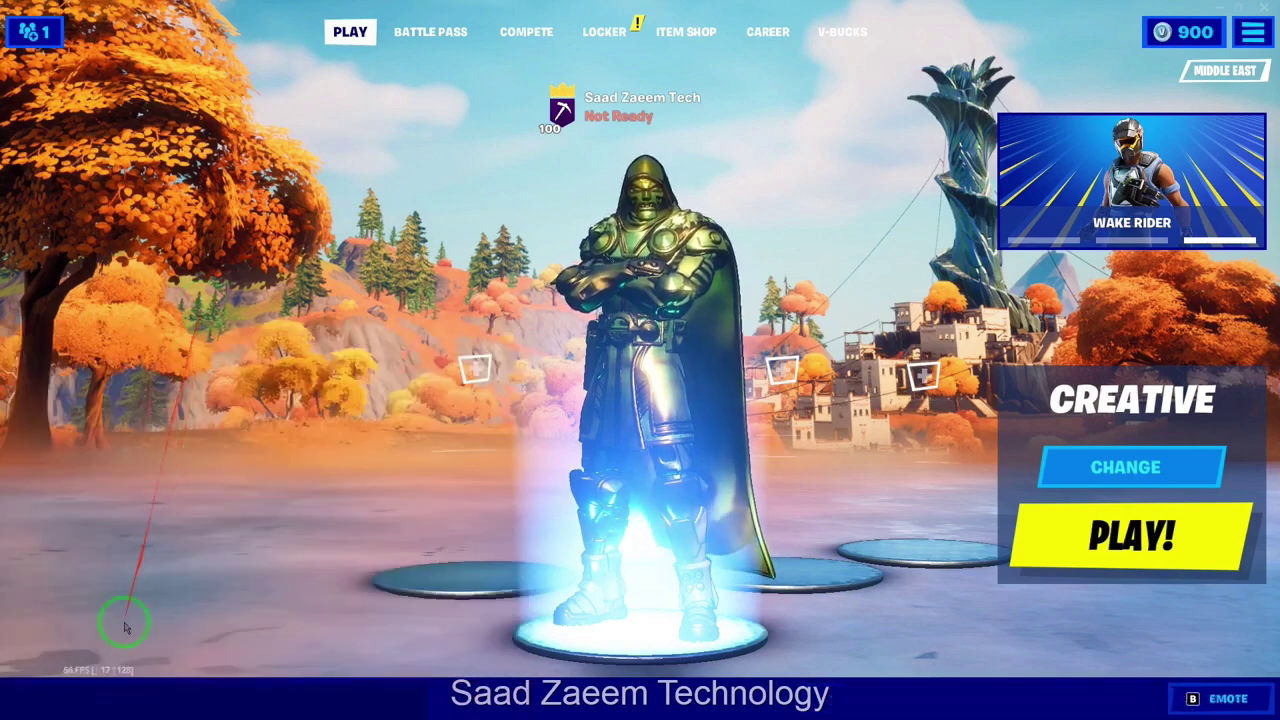
{"action": "left_click", "coordinate": [102, 694]}
{"action": "left_click", "coordinate": [196, 291]}
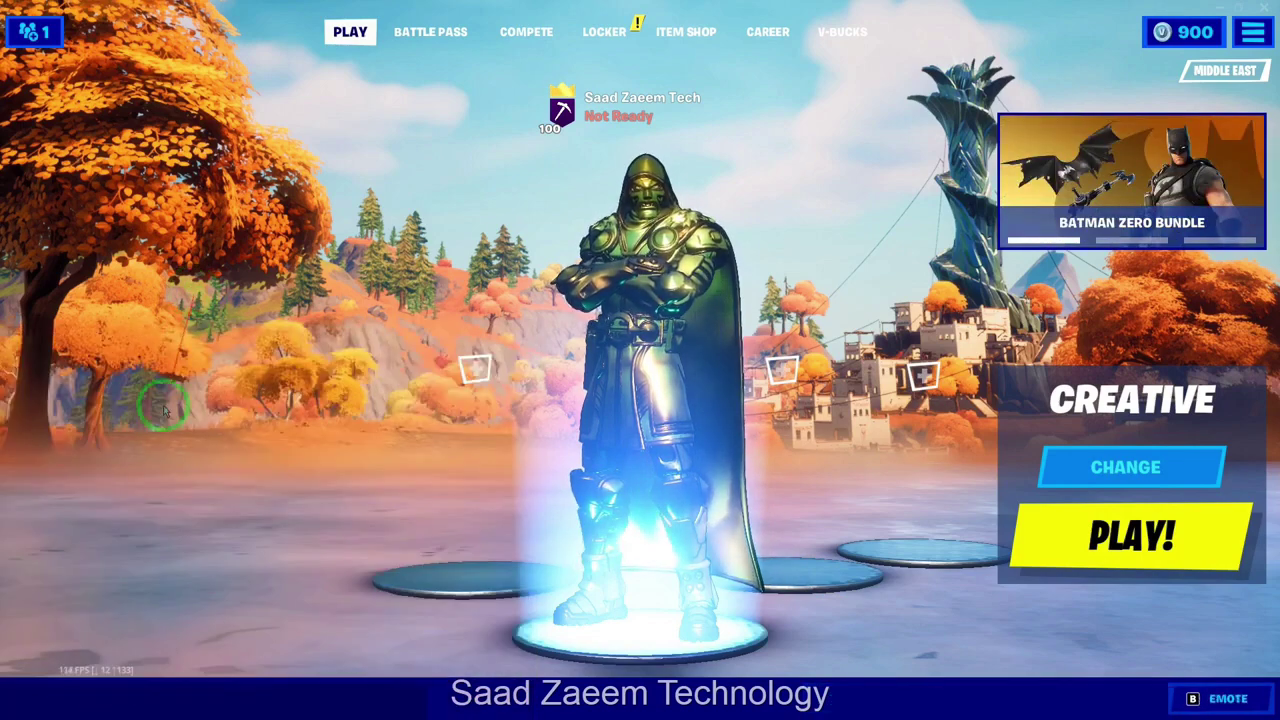
{"action": "left_click", "coordinate": [140, 700]}
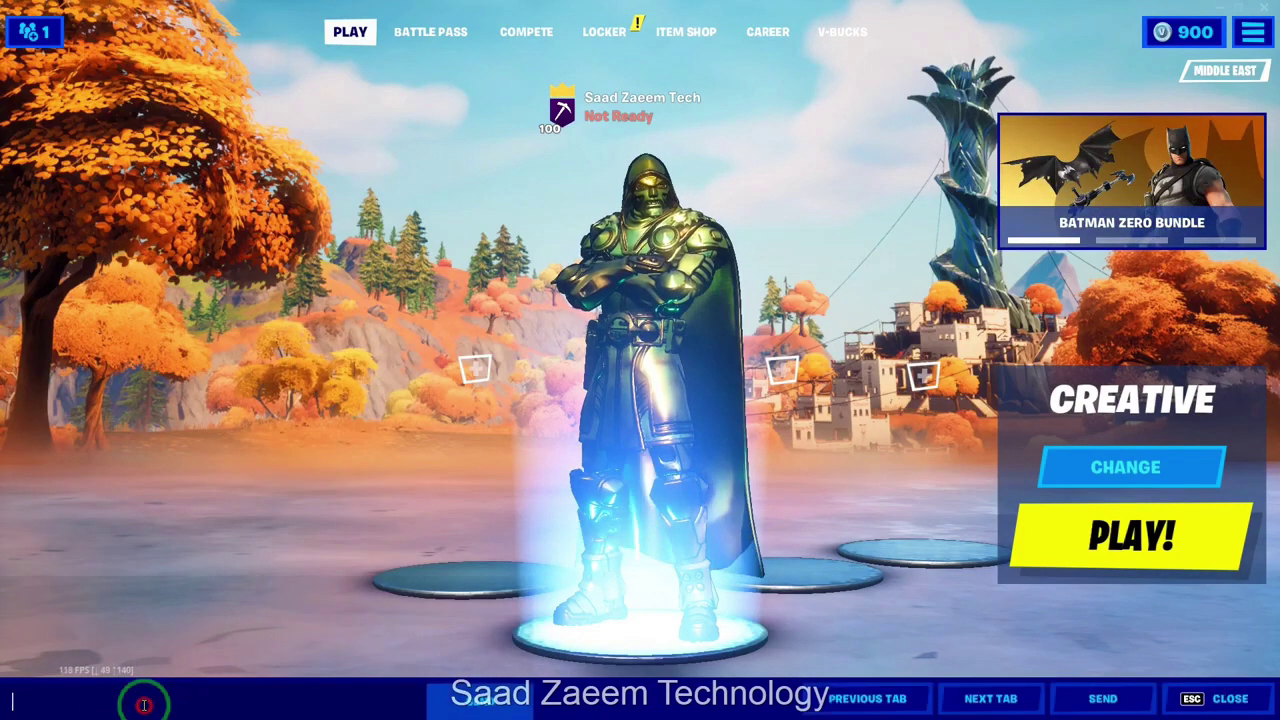
{"action": "left_click", "coordinate": [198, 182]}
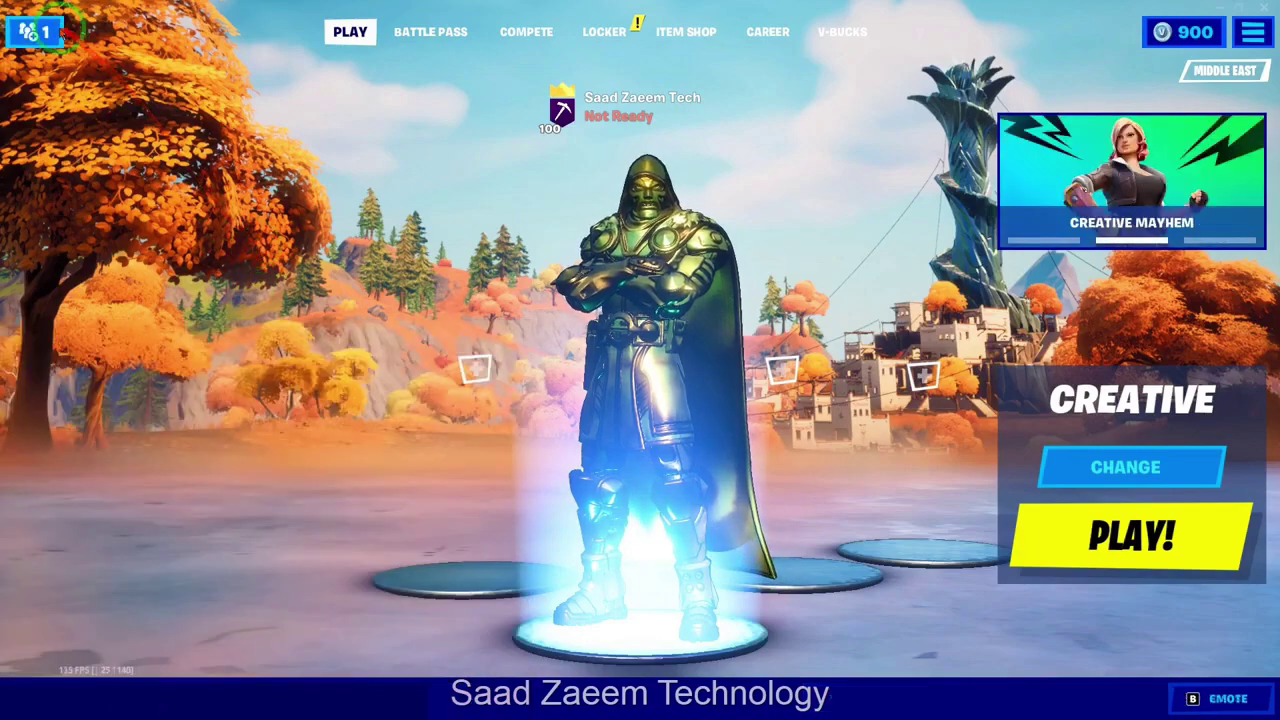
{"action": "left_click", "coordinate": [30, 32]}
{"action": "left_click", "coordinate": [390, 148]}
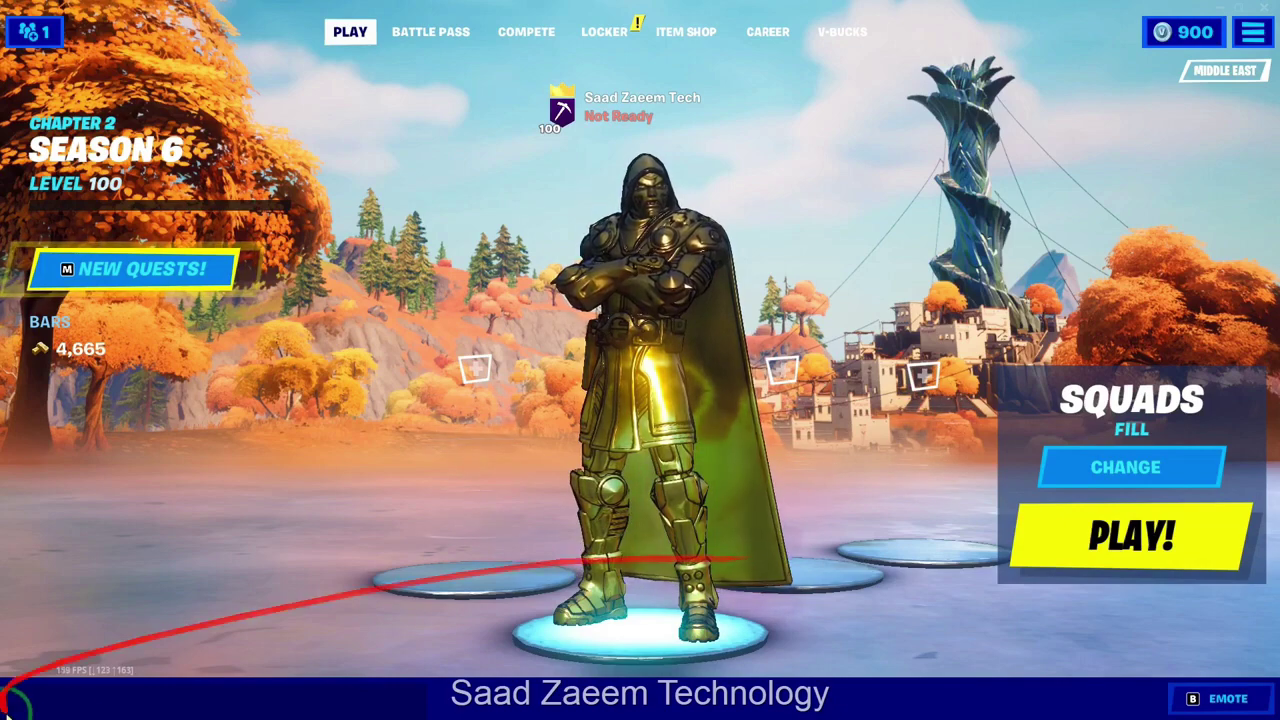
{"action": "left_click", "coordinate": [86, 697]}
{"action": "left_click", "coordinate": [100, 671]}
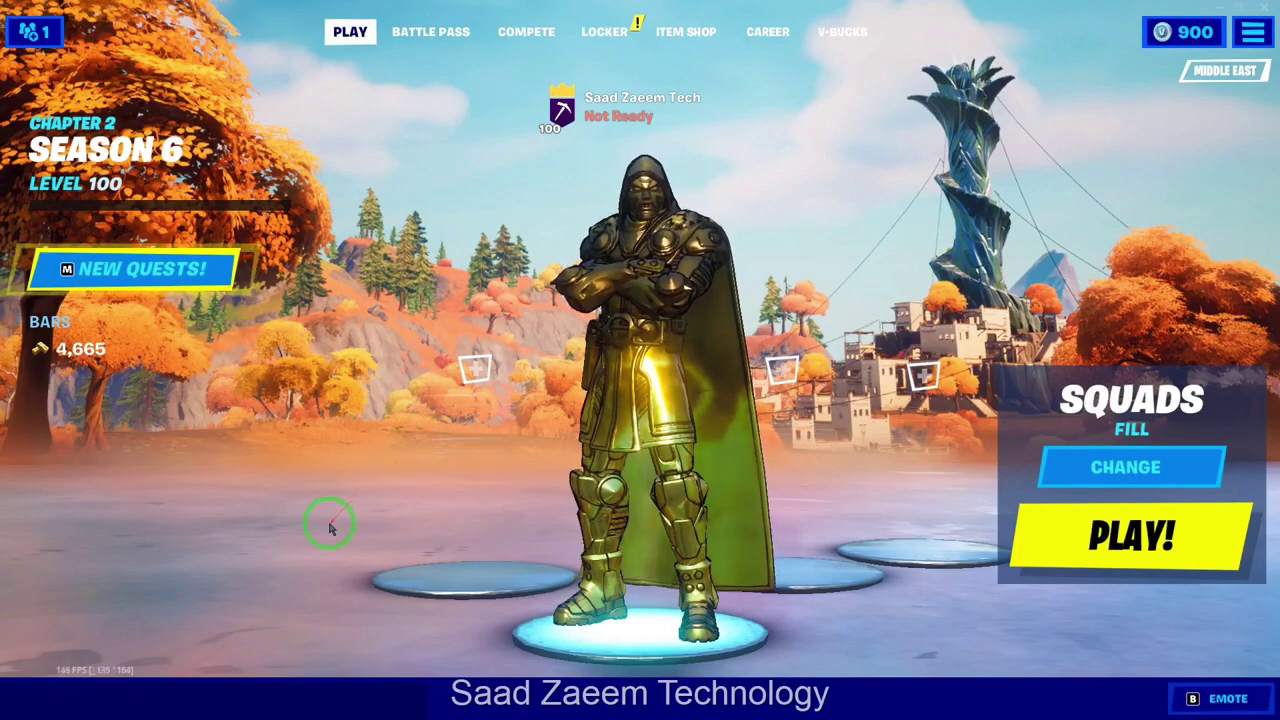
{"action": "left_click", "coordinate": [114, 682]}
{"action": "left_click", "coordinate": [90, 655]}
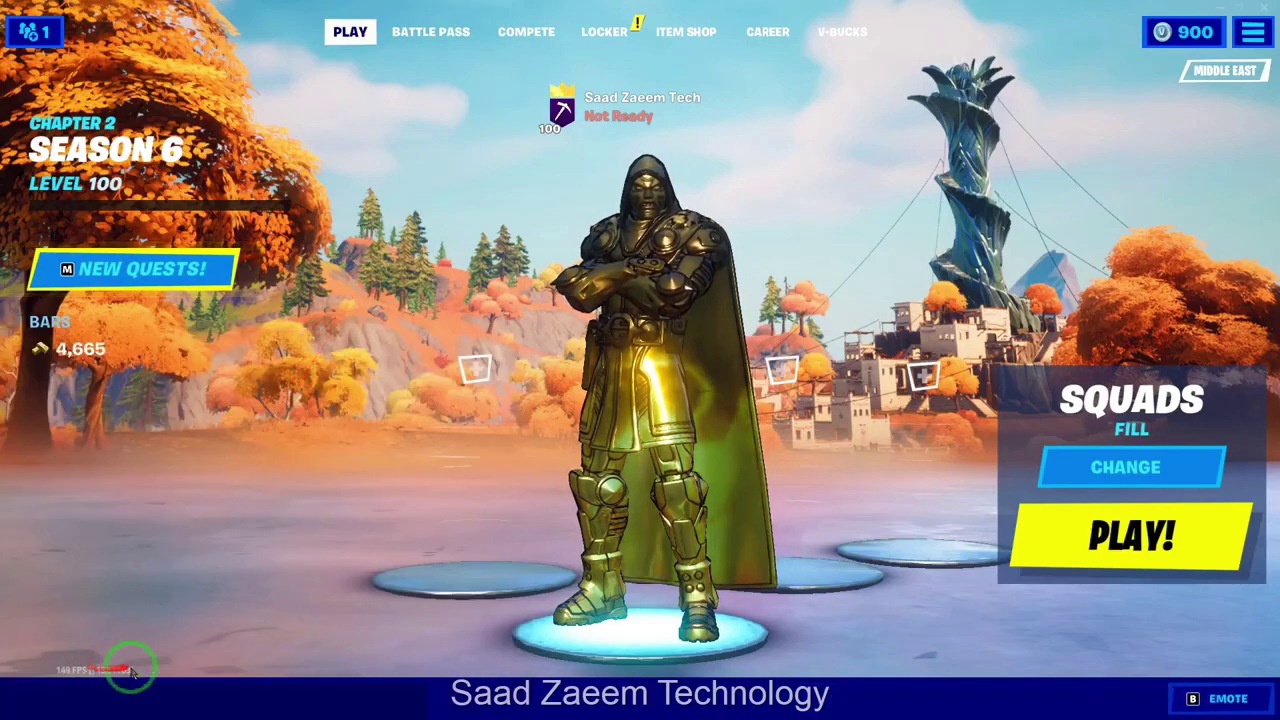